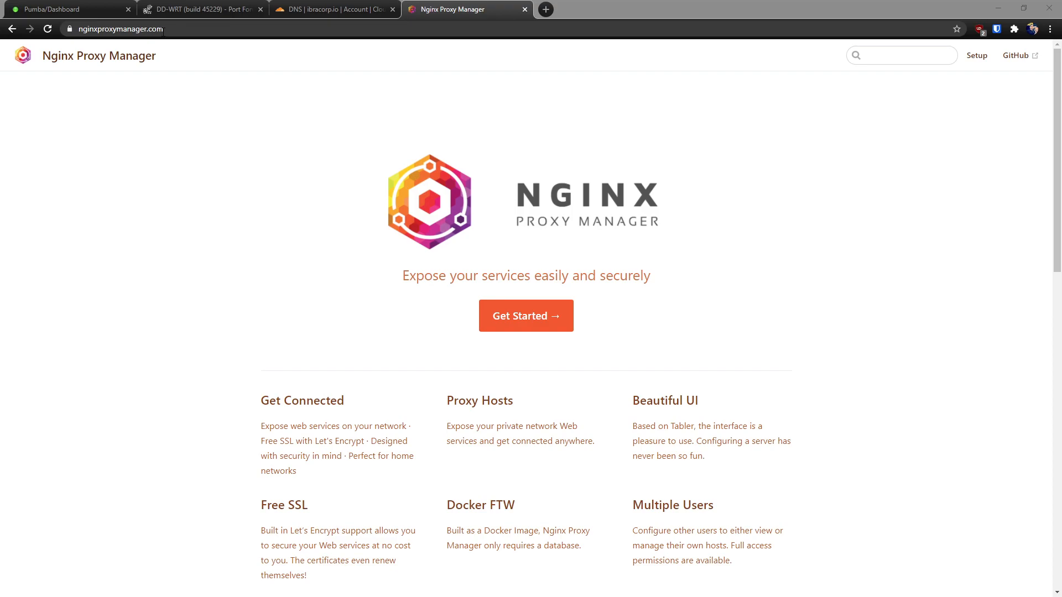
# Step: Review the Nginx Proxy Manager feature overview, especially the Get Connected section on free SSL with Let's Encrypt
pyautogui.scroll(-2, 536, 265)
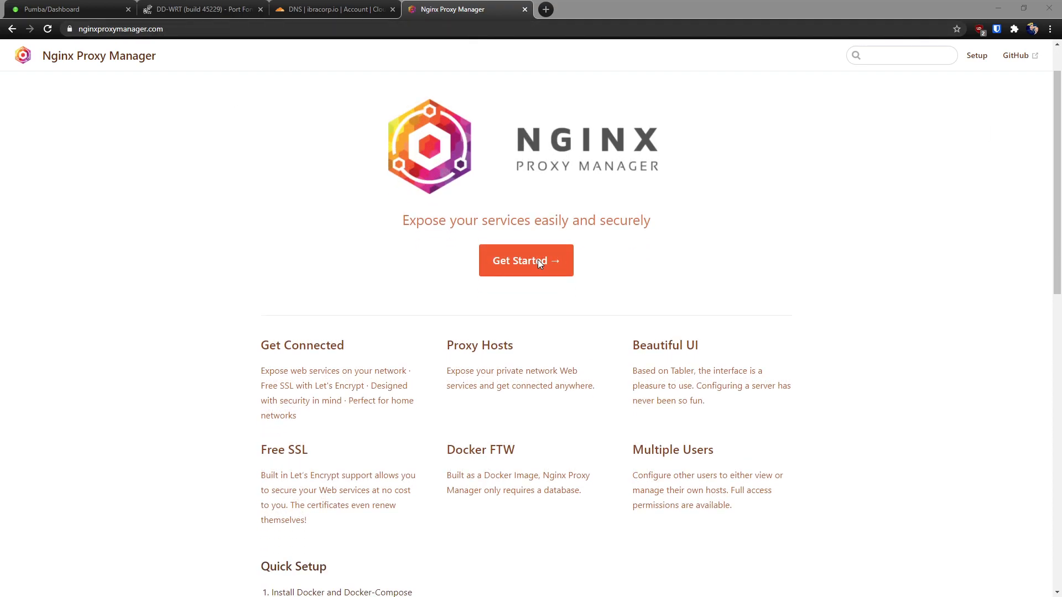
pyautogui.scroll(-3, 535, 265)
pyautogui.scroll(1, 288, 138)
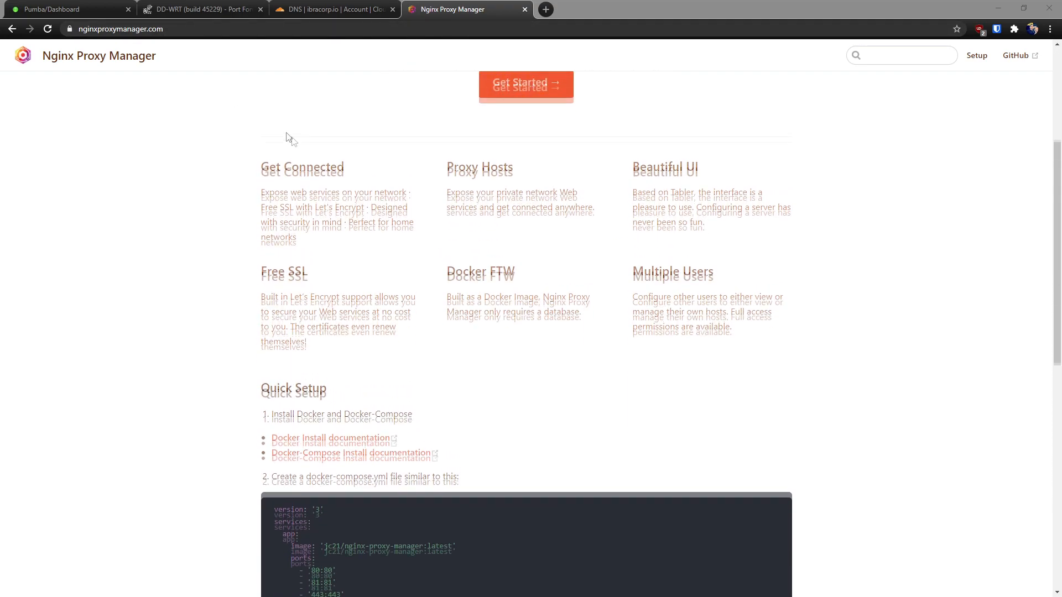
pyautogui.moveTo(264, 205); pyautogui.dragTo(365, 218)
pyautogui.click(365, 217)
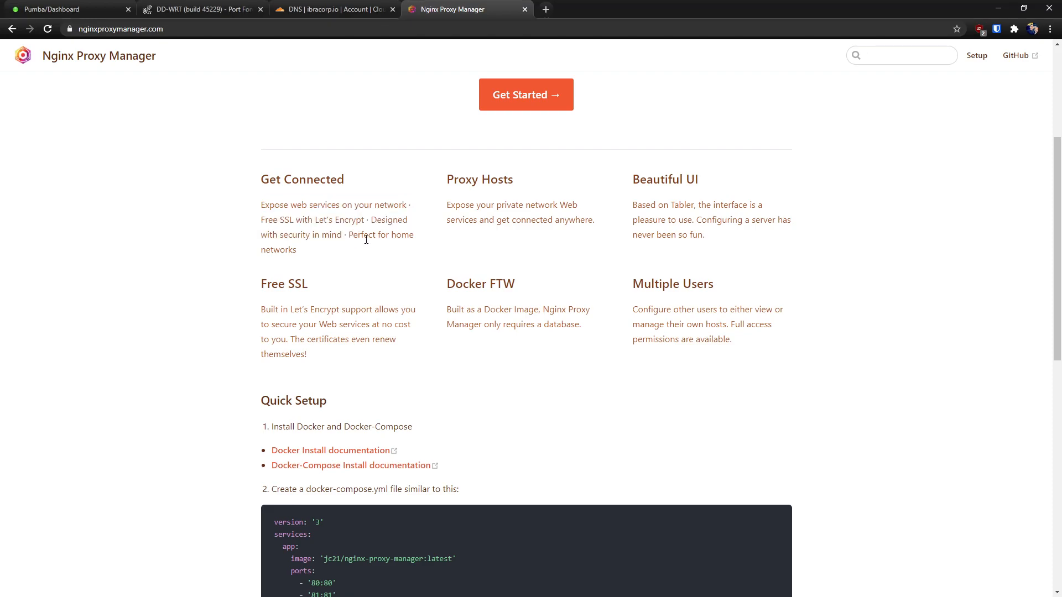
pyautogui.moveTo(270, 220); pyautogui.dragTo(337, 219)
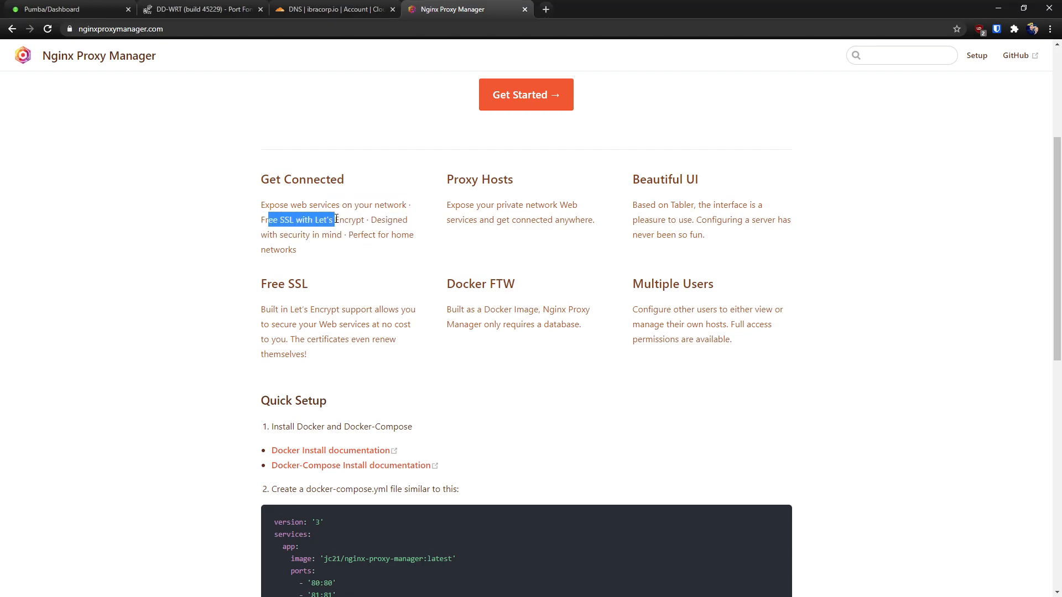
pyautogui.click(373, 218)
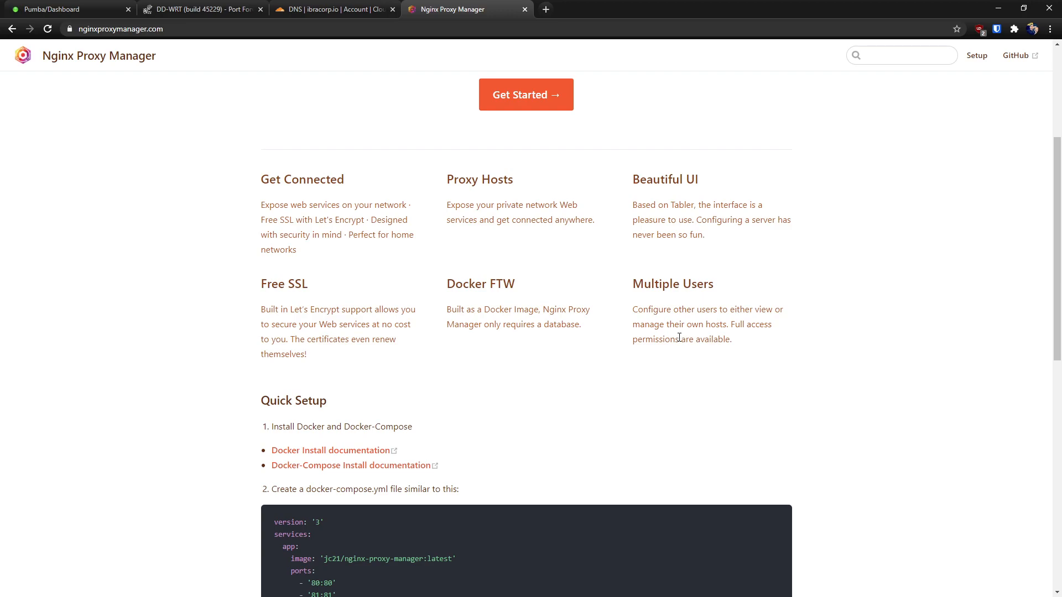
# Step: Read through the Quick Setup instructions, from the docker-compose.yml example to the Admin UI login section
pyautogui.scroll(-5, 680, 338)
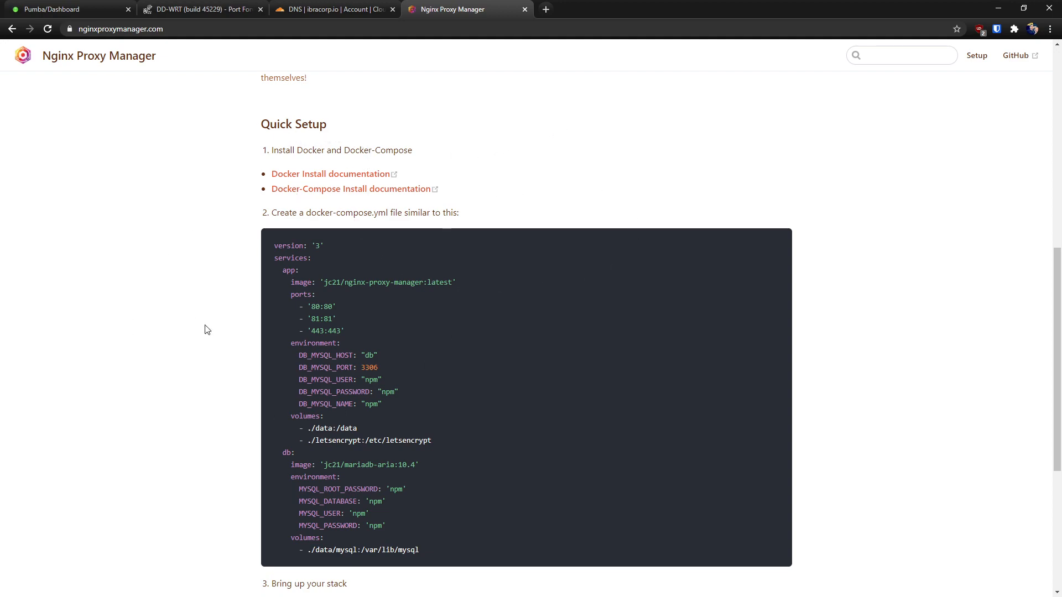
pyautogui.scroll(-3, 221, 319)
pyautogui.scroll(-3, 221, 319)
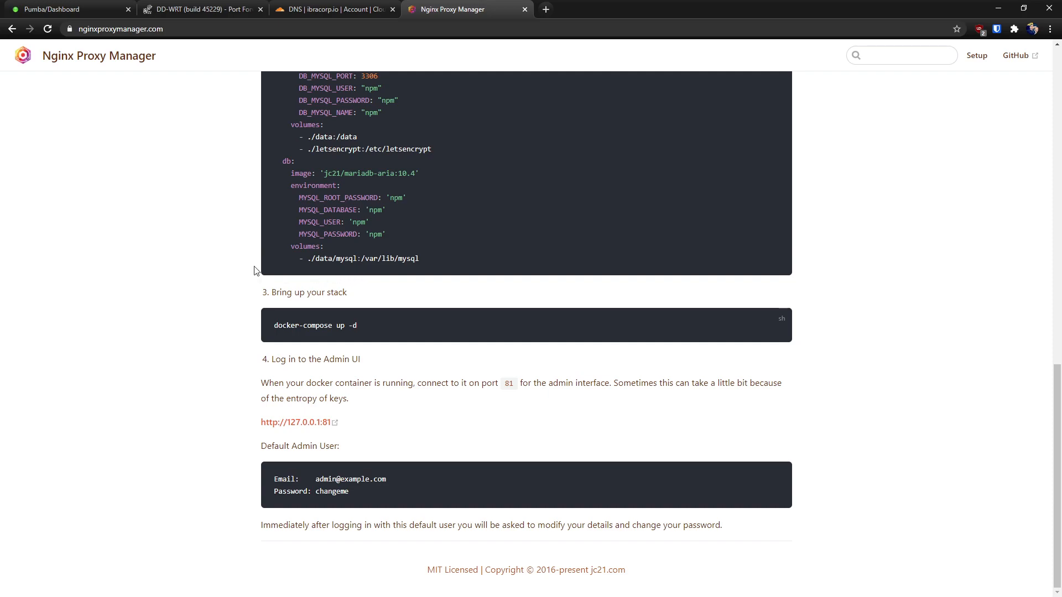
pyautogui.scroll(4, 279, 381)
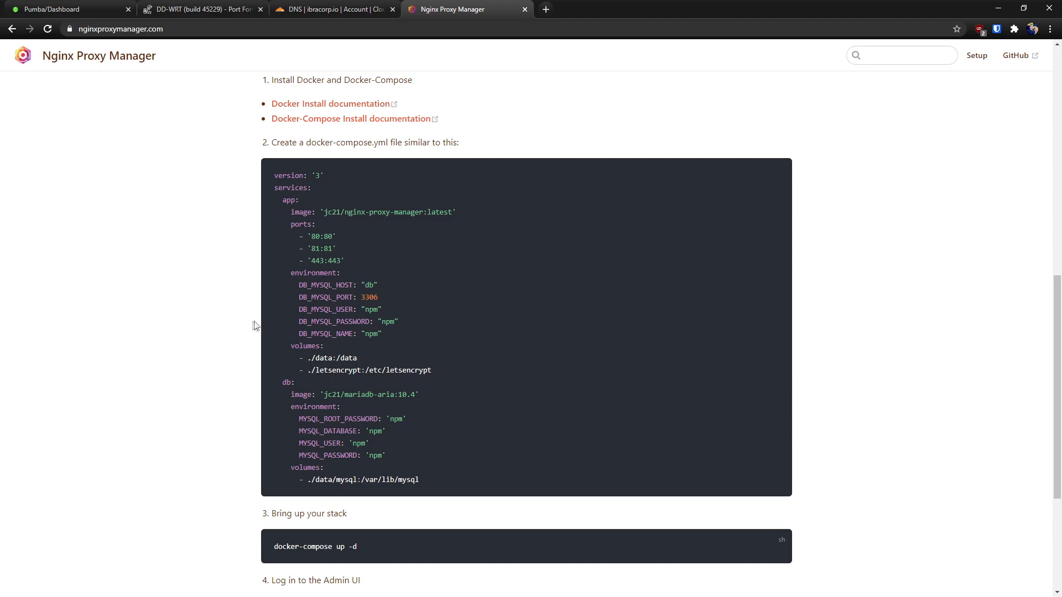
pyautogui.scroll(-1, 248, 315)
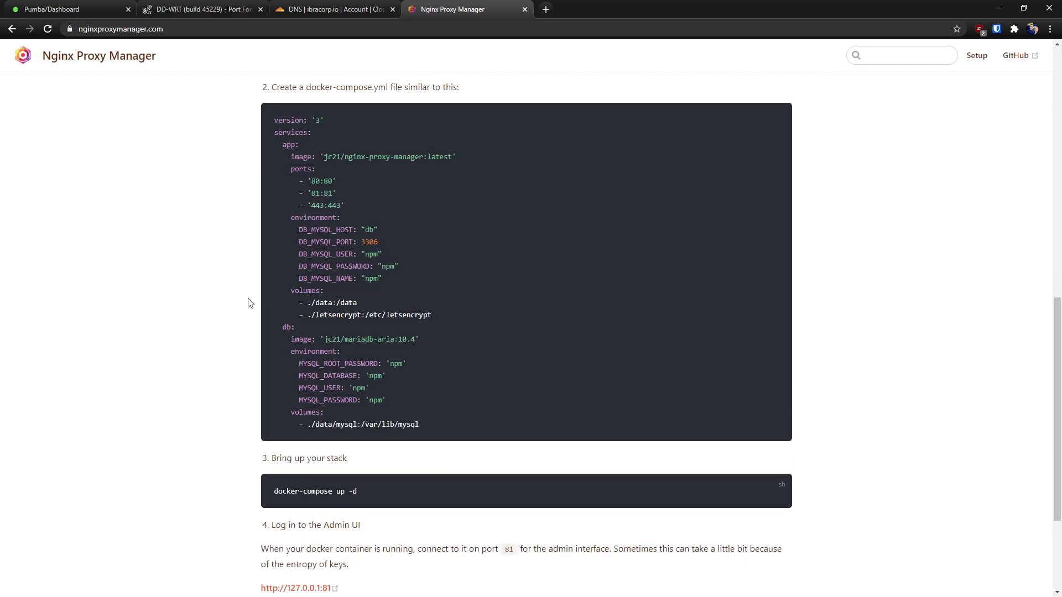
pyautogui.scroll(-3, 221, 287)
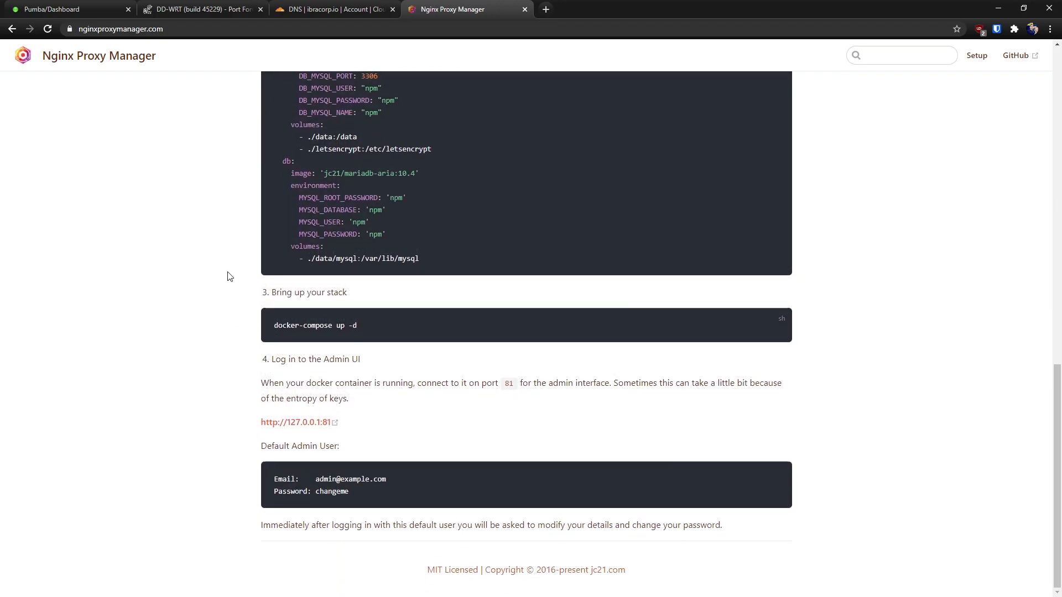
pyautogui.scroll(7, 231, 274)
pyautogui.scroll(7, 232, 274)
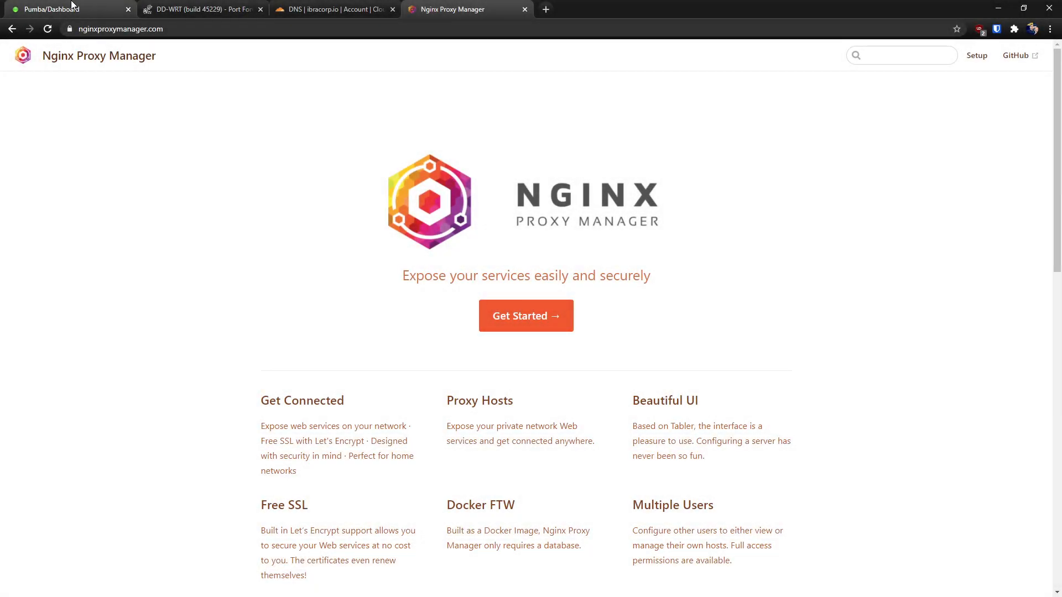
# Step: Switch to the Unraid server, search Community Applications for "nginx" and start installing NginxProxyManager
pyautogui.click(78, 8)
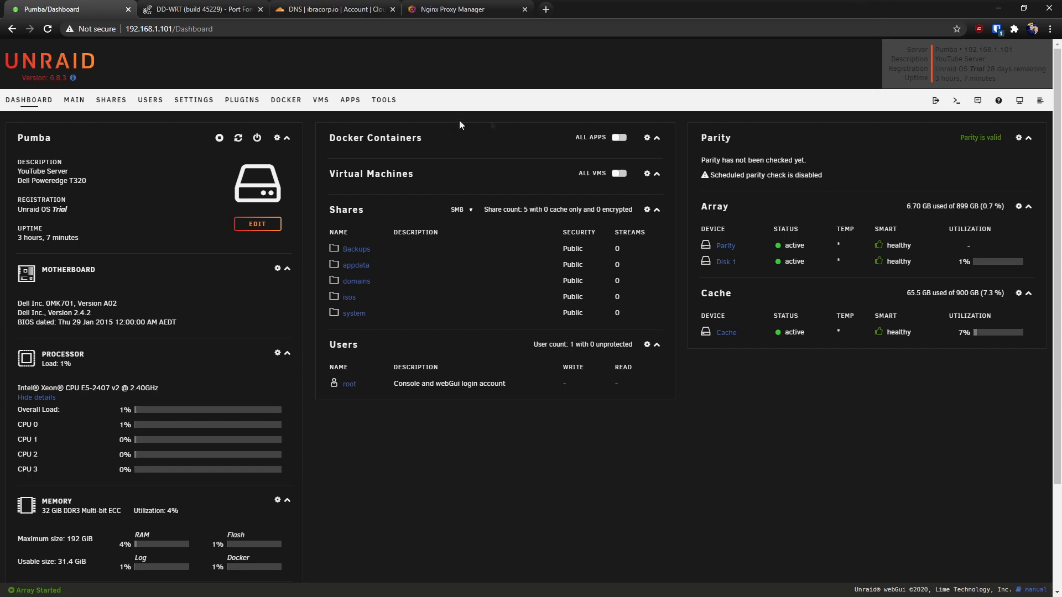
pyautogui.moveTo(19, 138); pyautogui.dragTo(77, 139)
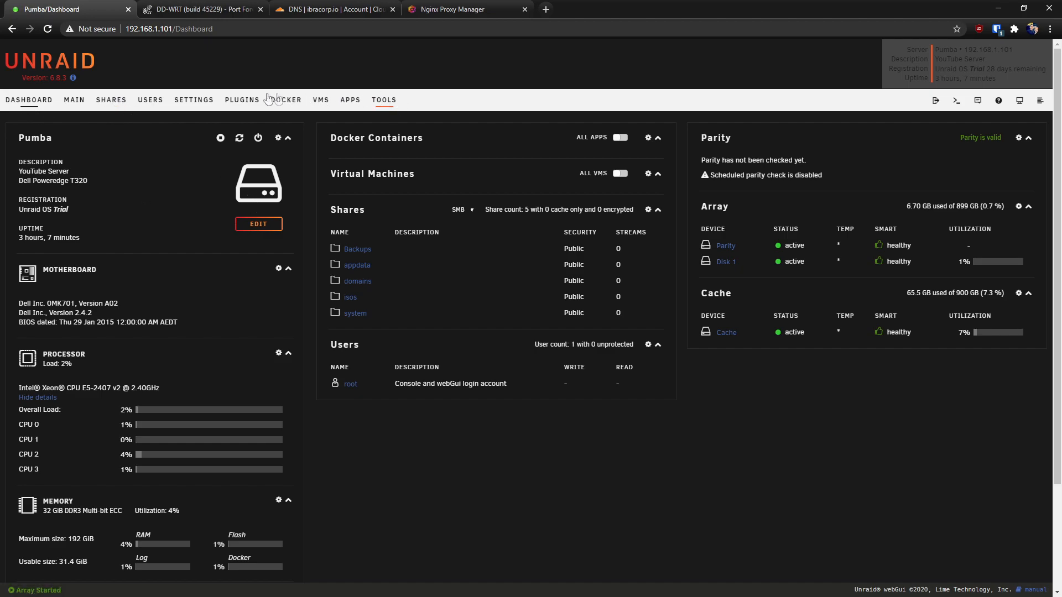
pyautogui.click(350, 101)
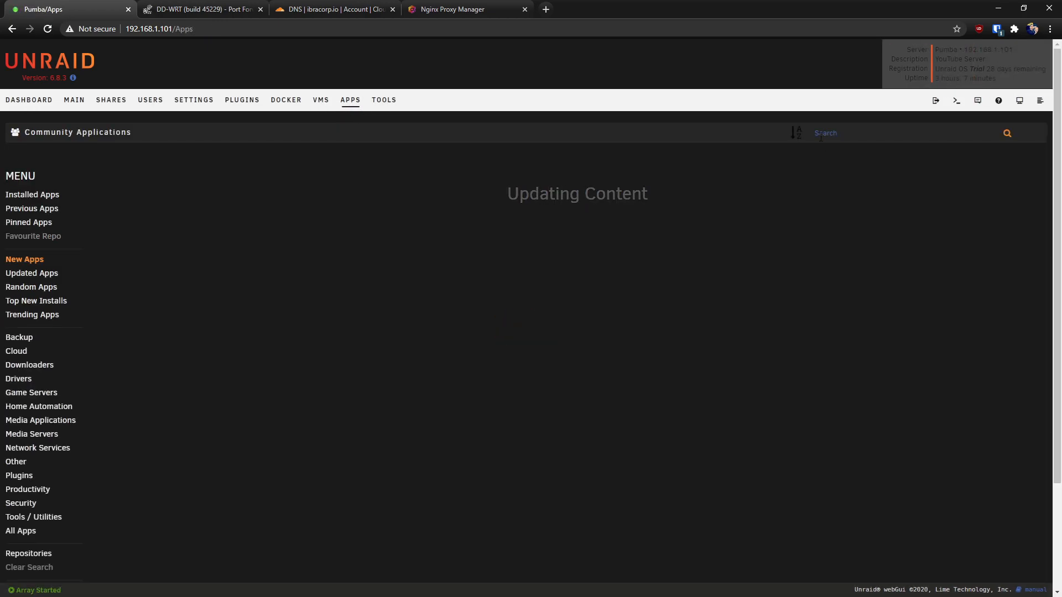
pyautogui.click(827, 136)
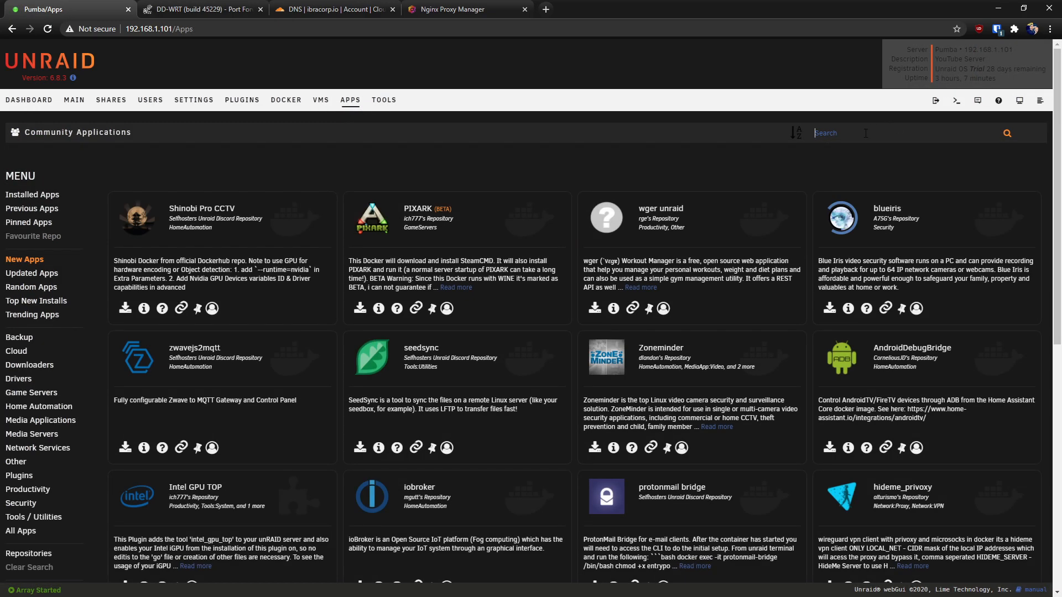
pyautogui.write('nginx')
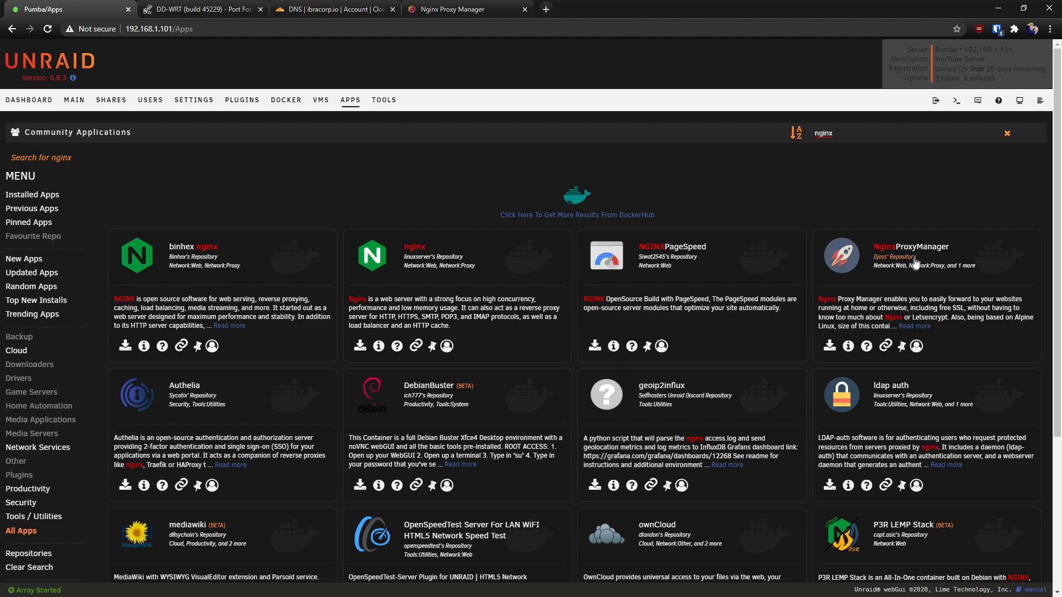
pyautogui.click(833, 346)
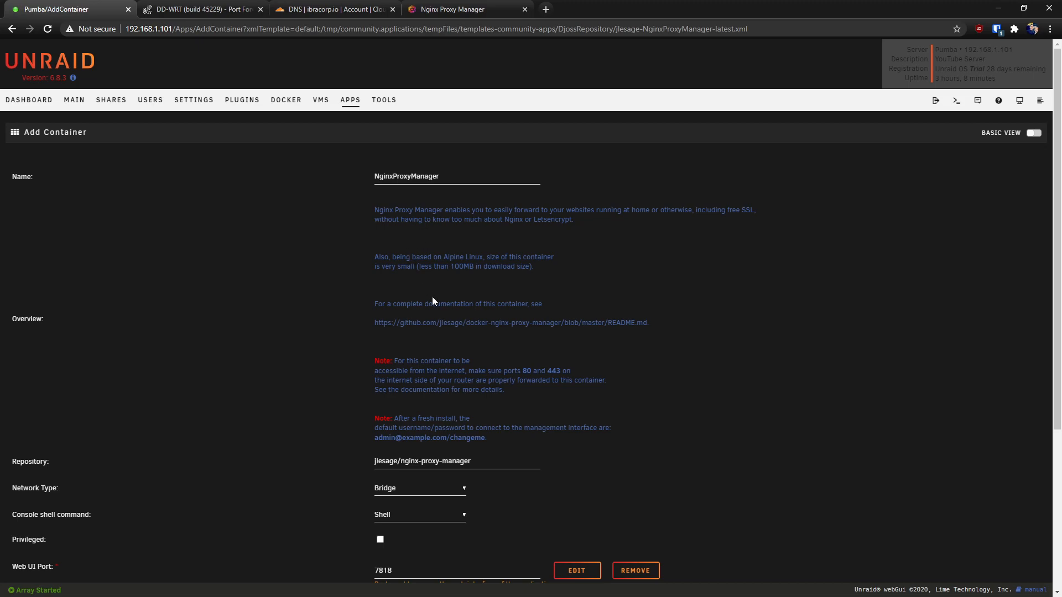
# Step: Set the container's network type to Custom : ibraproxy
pyautogui.scroll(-4, 433, 298)
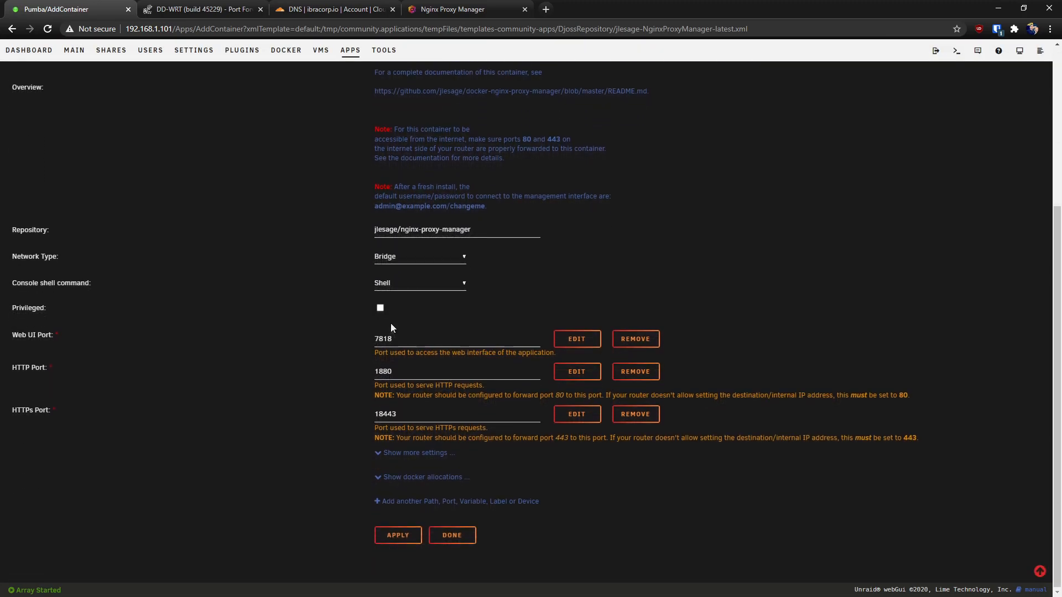
pyautogui.click(408, 258)
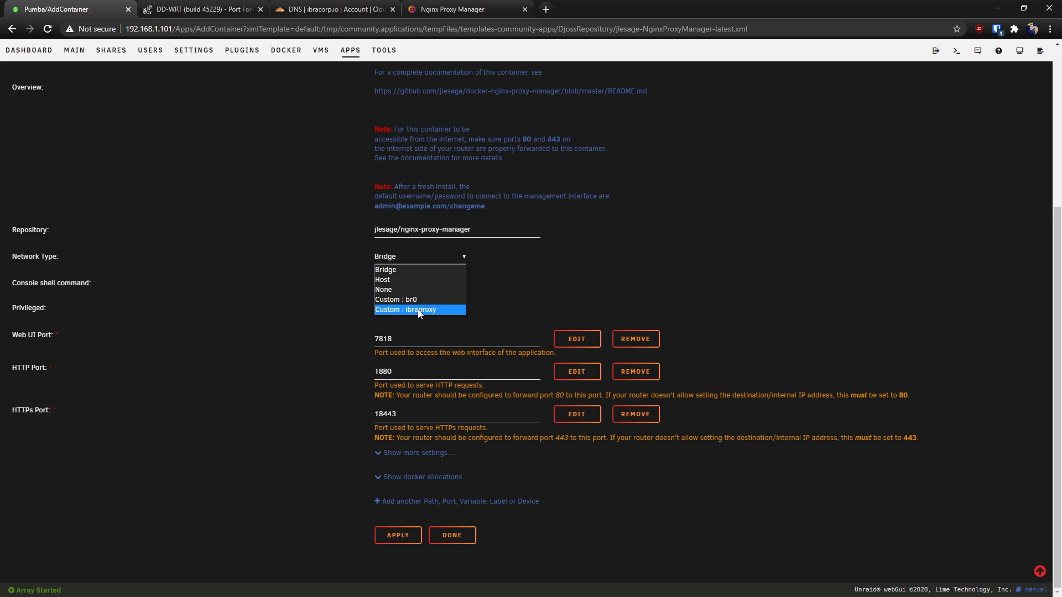
pyautogui.click(419, 310)
pyautogui.click(412, 259)
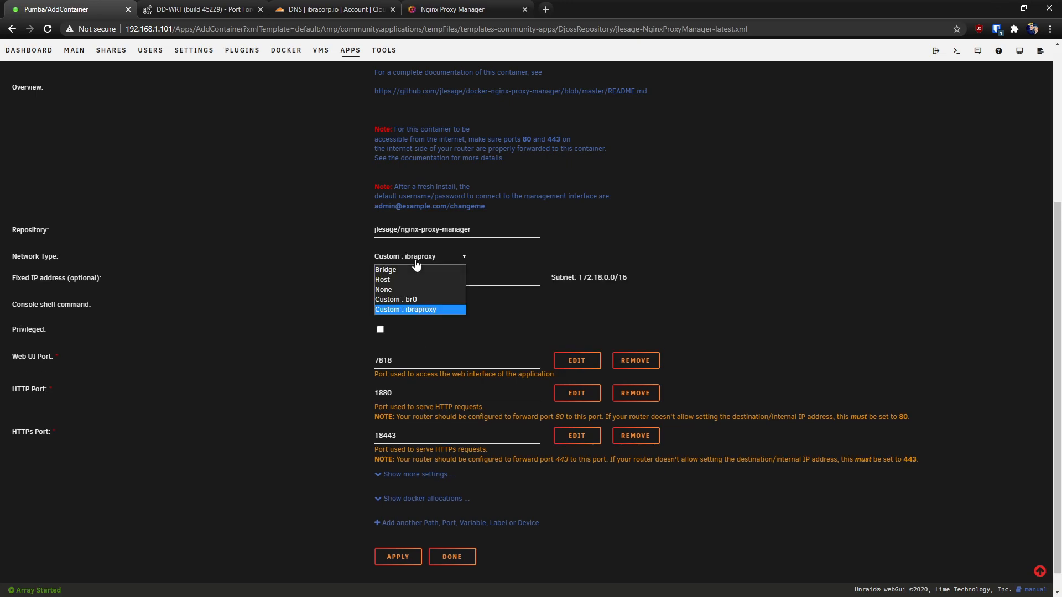
pyautogui.click(425, 310)
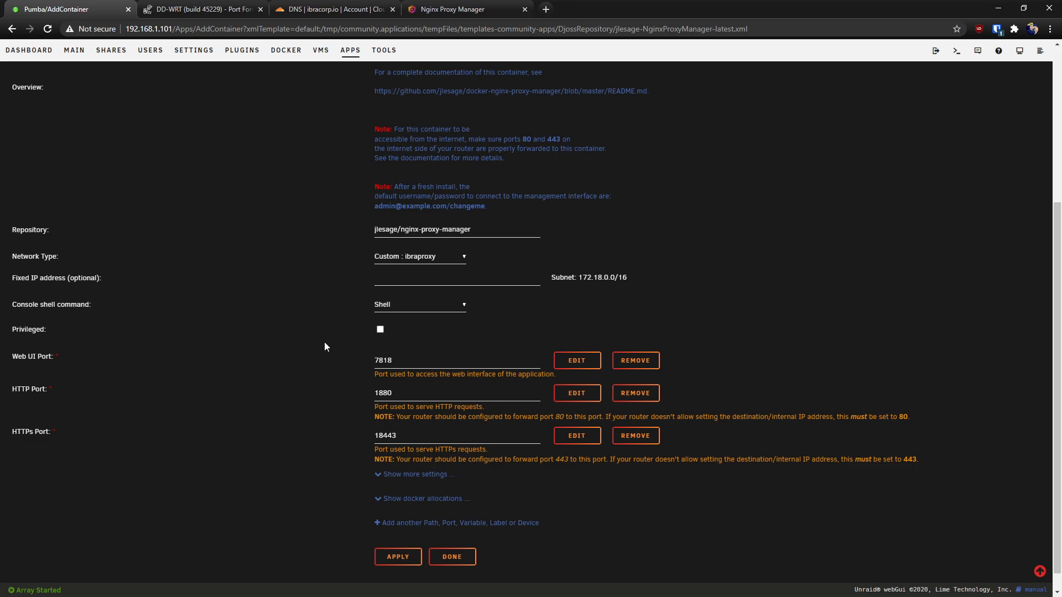
# Step: Expand the container's additional settings and review the ports, config directory, user and group IDs, umask, niceness and IPv6 options
pyautogui.scroll(-1, 327, 345)
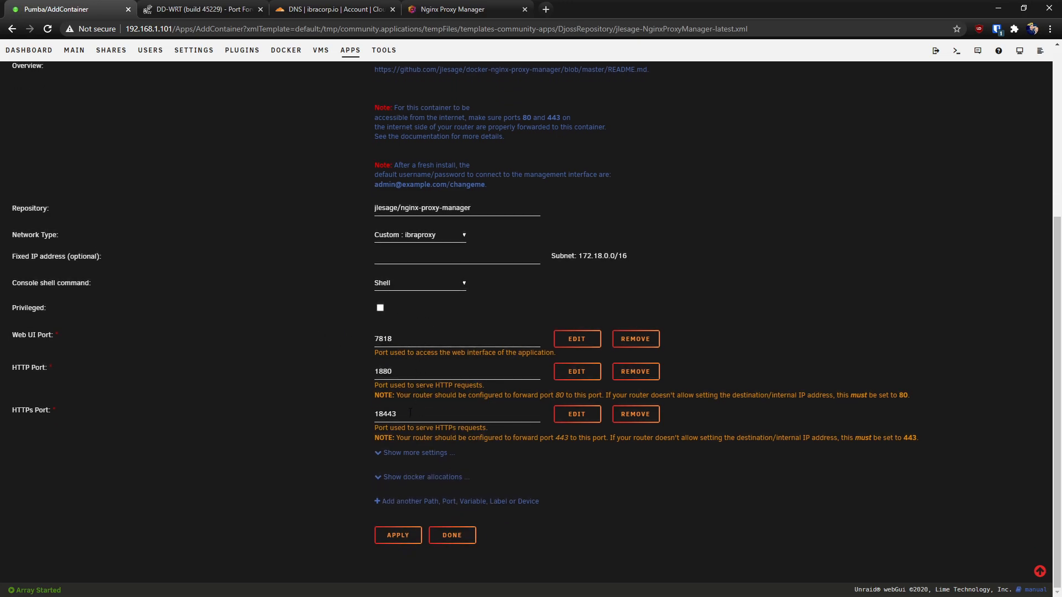
pyautogui.click(395, 457)
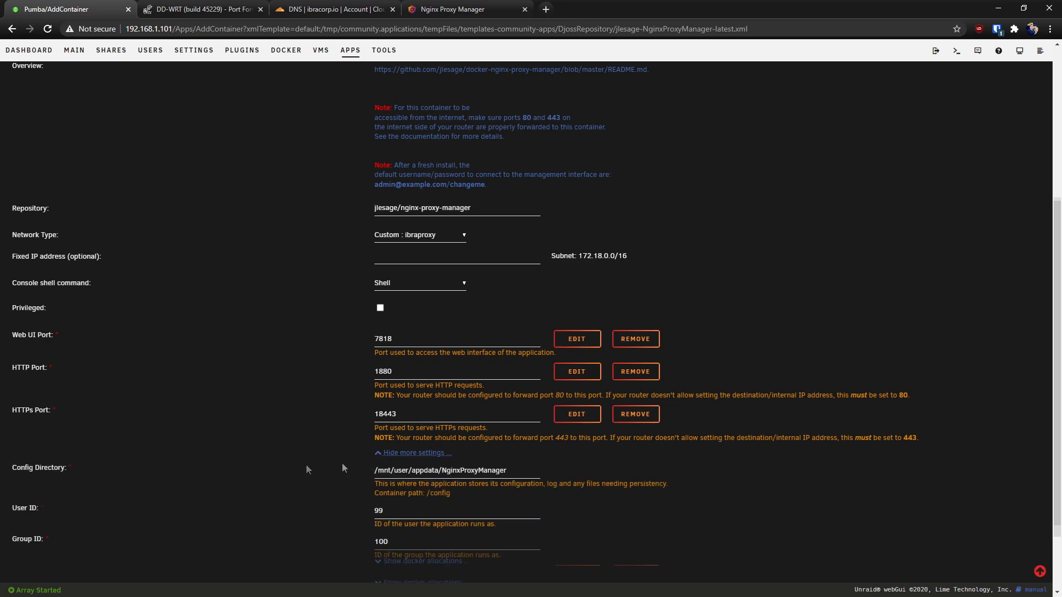
pyautogui.scroll(-2, 320, 436)
pyautogui.scroll(-1, 321, 435)
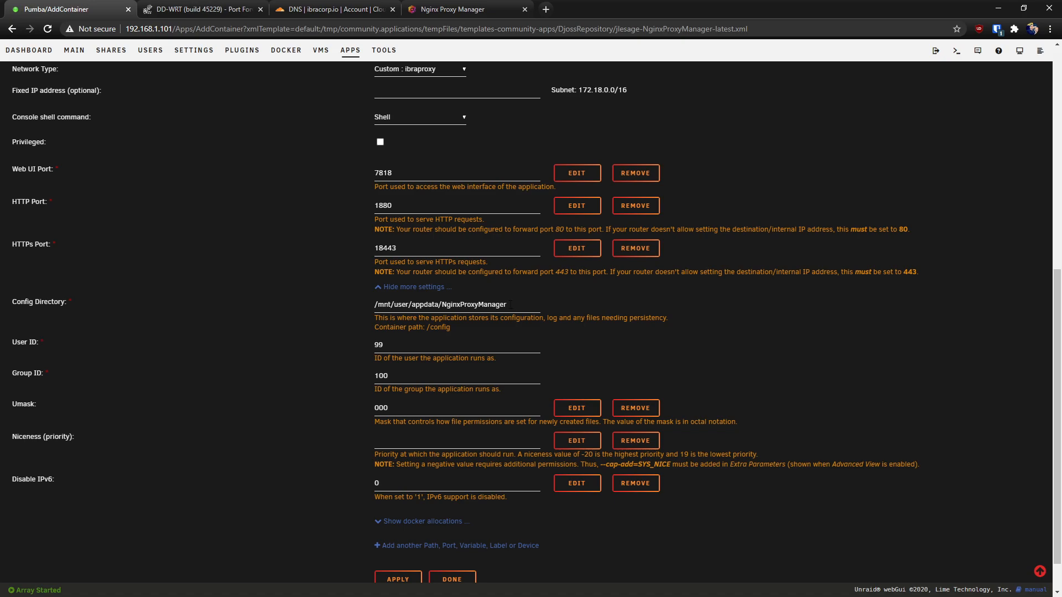
pyautogui.scroll(-1, 363, 318)
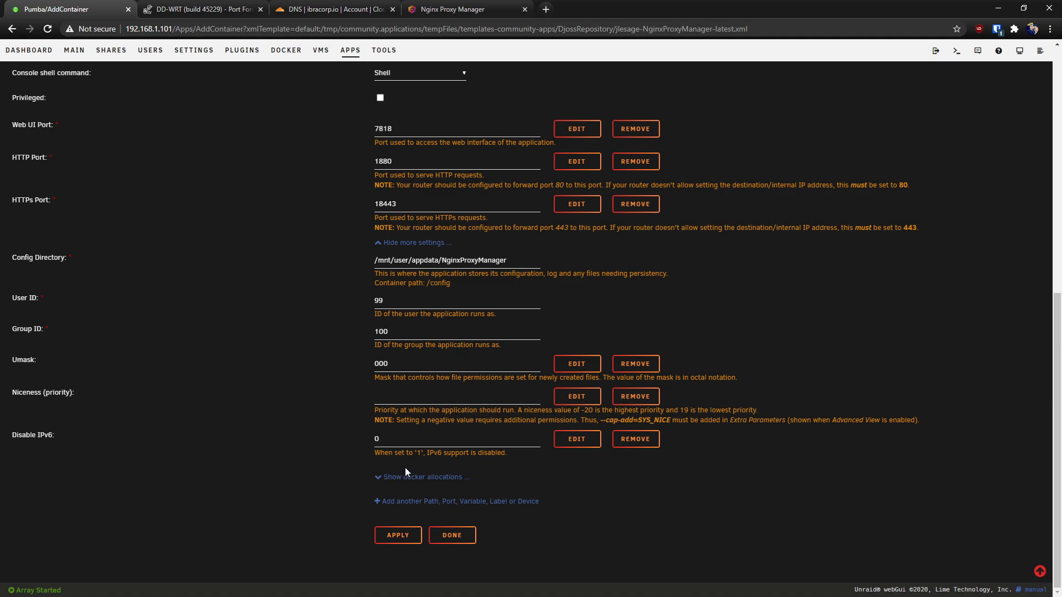
# Step: Copy the default management login from the note in the container's overview
pyautogui.scroll(4, 452, 234)
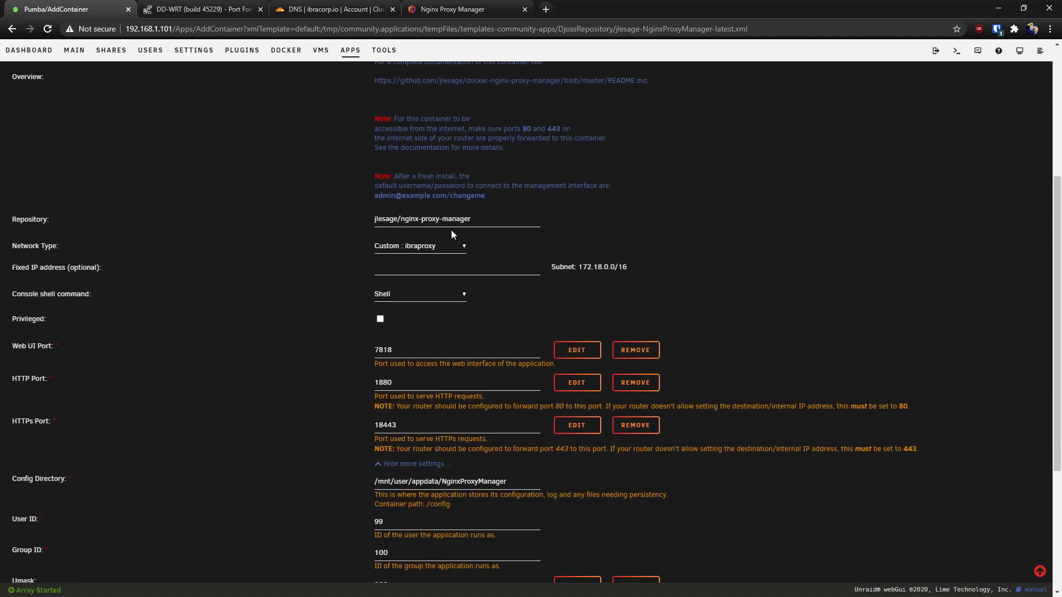
pyautogui.scroll(3, 453, 234)
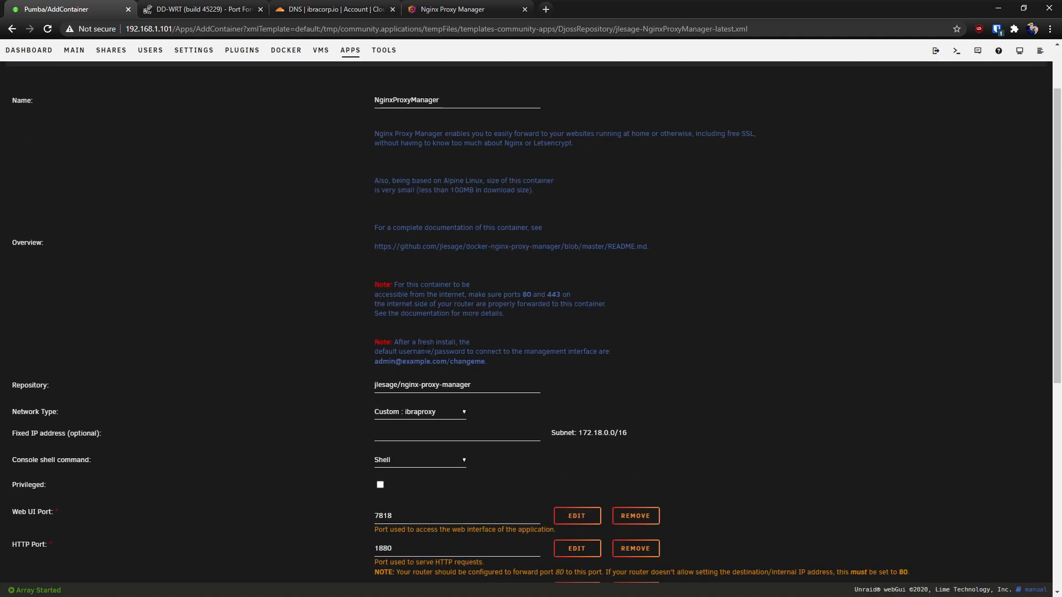
pyautogui.tripleClick(398, 364)
pyautogui.click(397, 365)
pyautogui.moveTo(375, 363); pyautogui.dragTo(486, 363)
pyautogui.rightClick(487, 363)
pyautogui.click(488, 366)
pyautogui.click(472, 341)
# Step: Apply the container settings to install NginxProxyManager and close the installation output
pyautogui.scroll(-6, 472, 341)
pyautogui.scroll(-1, 471, 341)
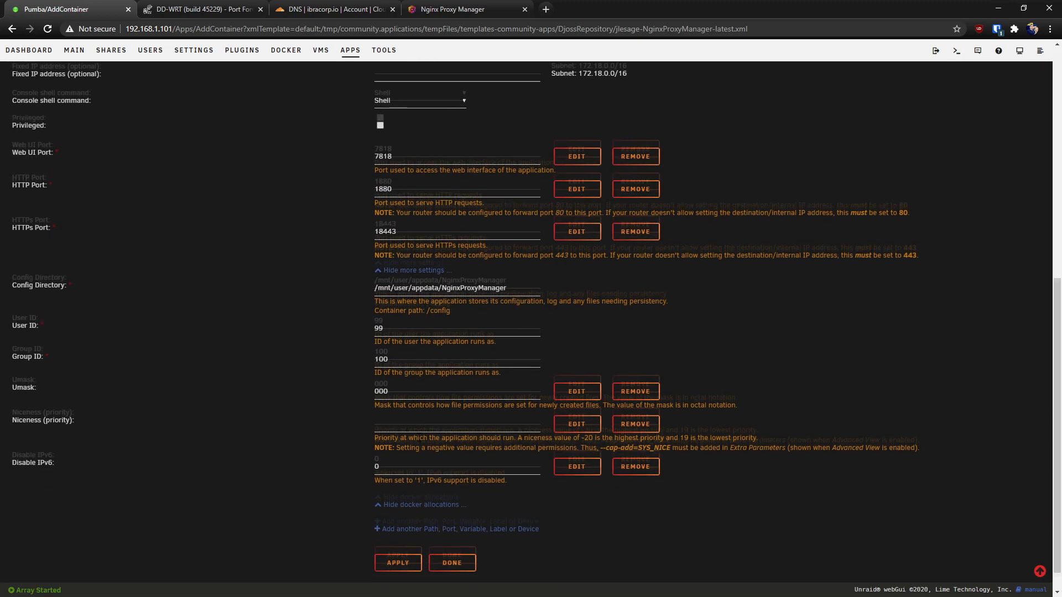
pyautogui.click(396, 541)
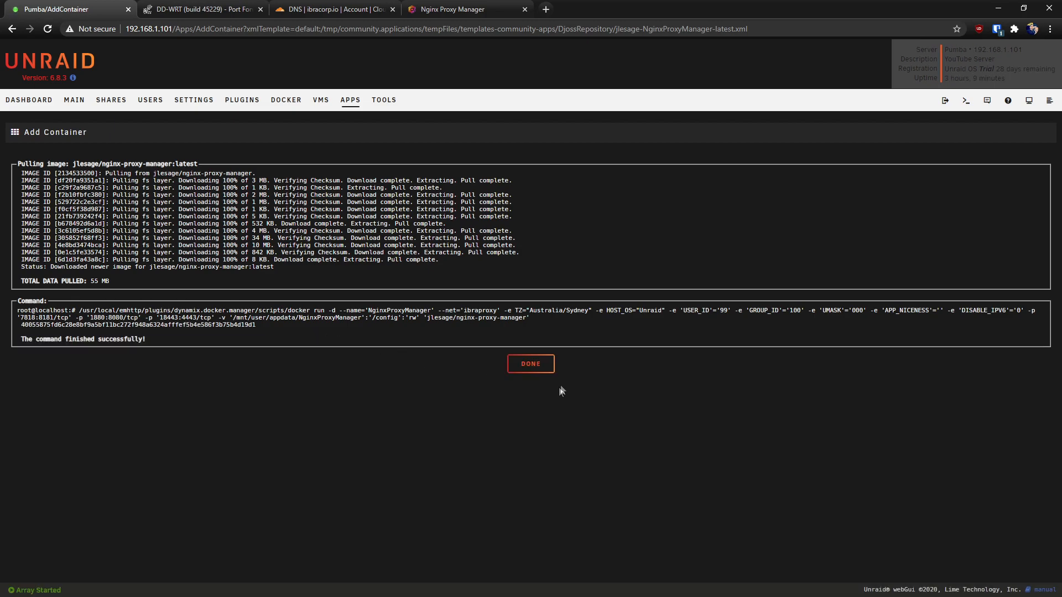
pyautogui.click(548, 369)
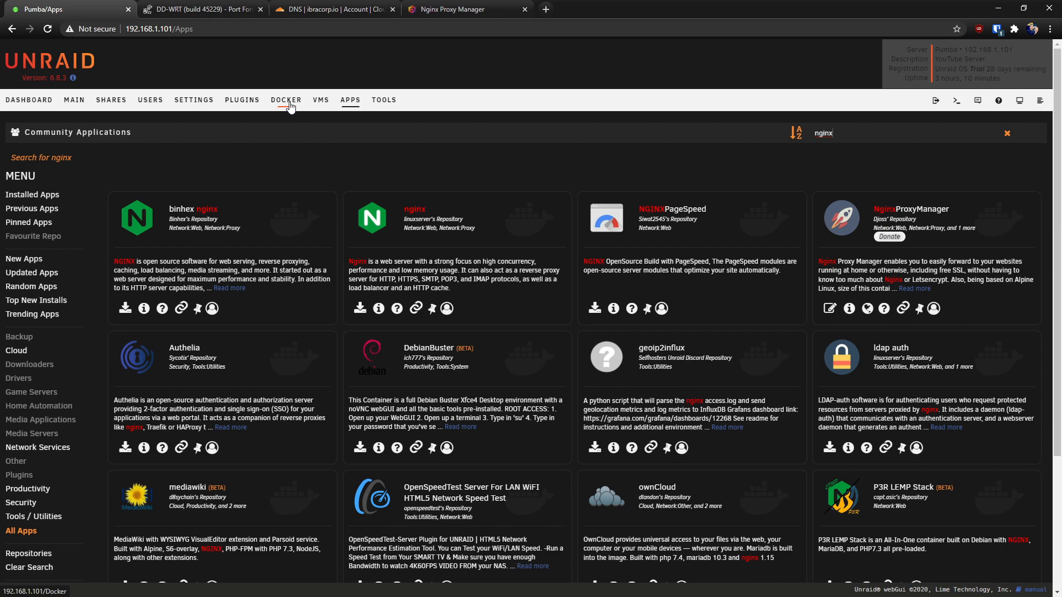
# Step: Examine all port mappings and the log of the NginxProxyManager container on the Docker page, and close the log
pyautogui.click(286, 101)
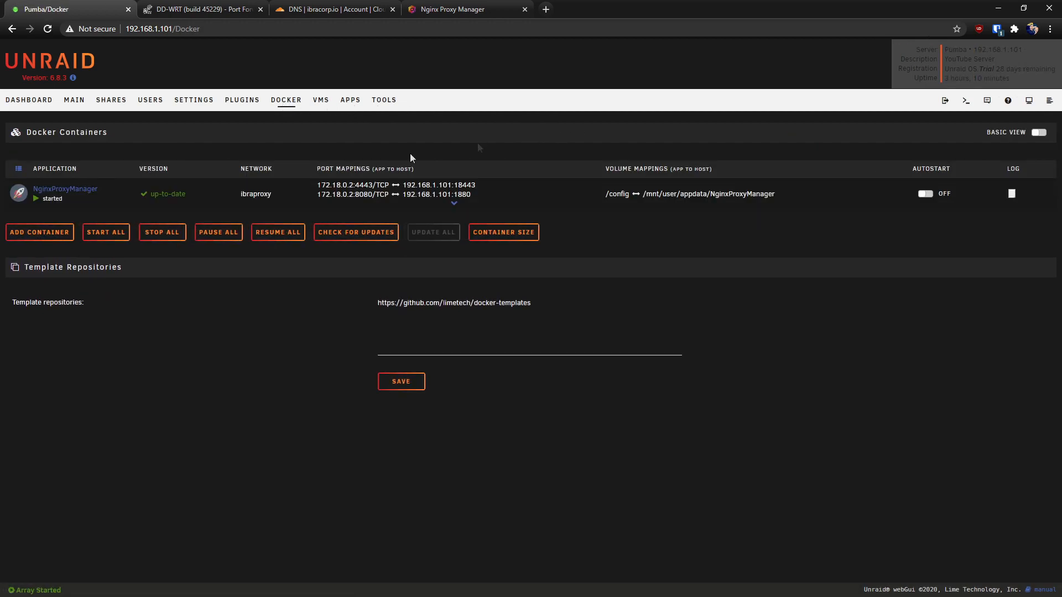
pyautogui.click(454, 203)
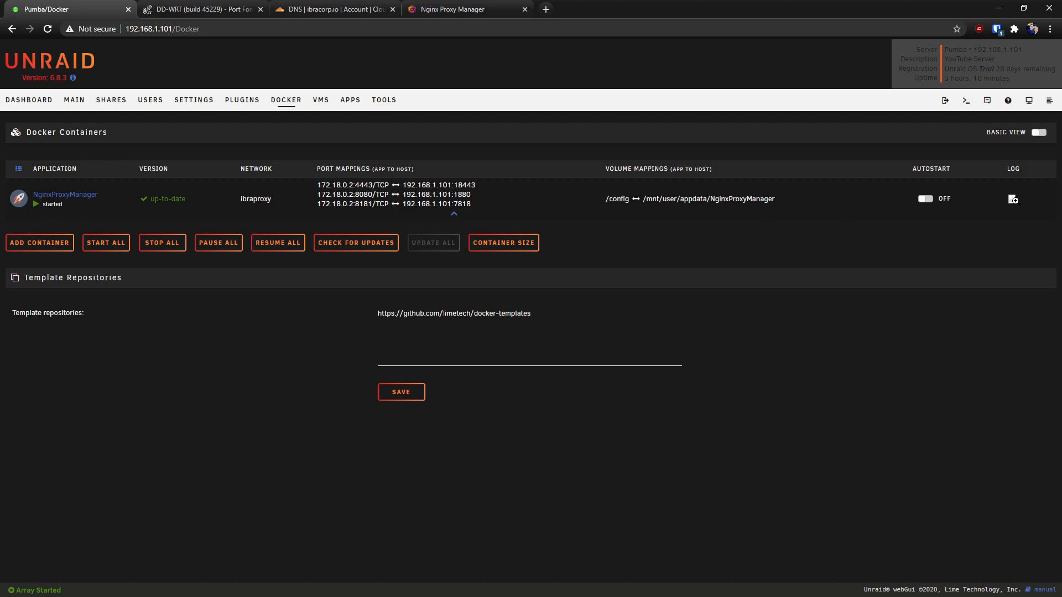
pyautogui.click(1012, 199)
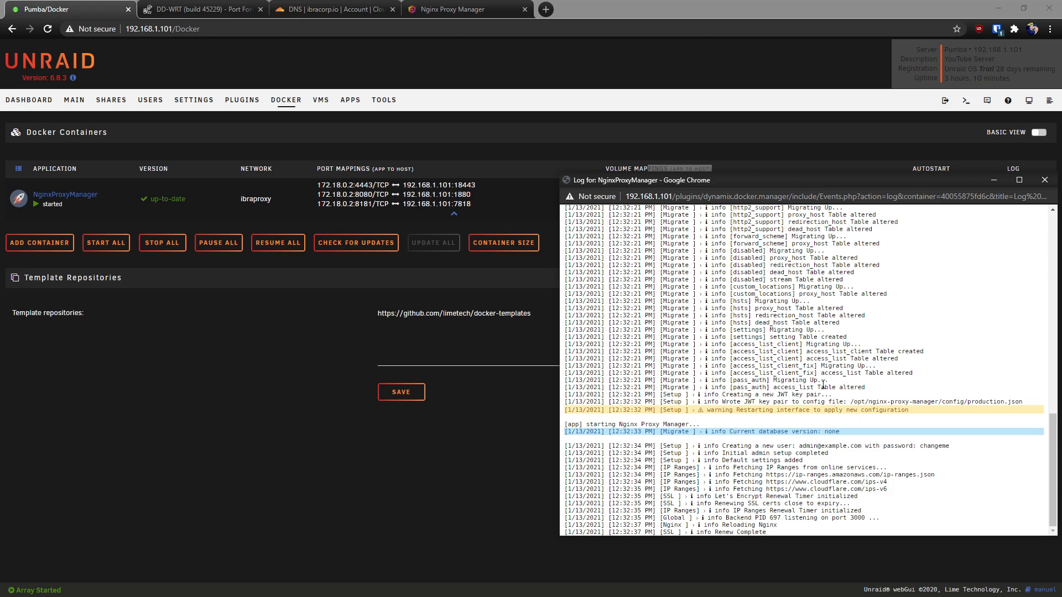
pyautogui.hotkey('ctrl', 'w')
# Step: Open the NginxProxyManager container's web interface and sign in with the default administrator e-mail and password
pyautogui.click(19, 199)
pyautogui.click(33, 222)
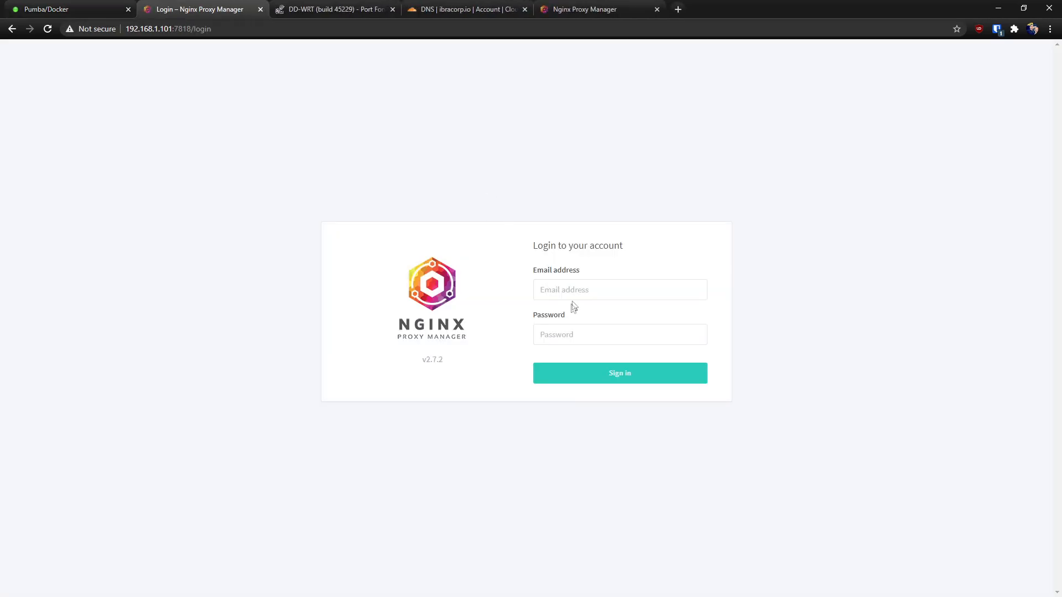
pyautogui.click(574, 293)
pyautogui.rightClick(575, 295)
pyautogui.click(628, 380)
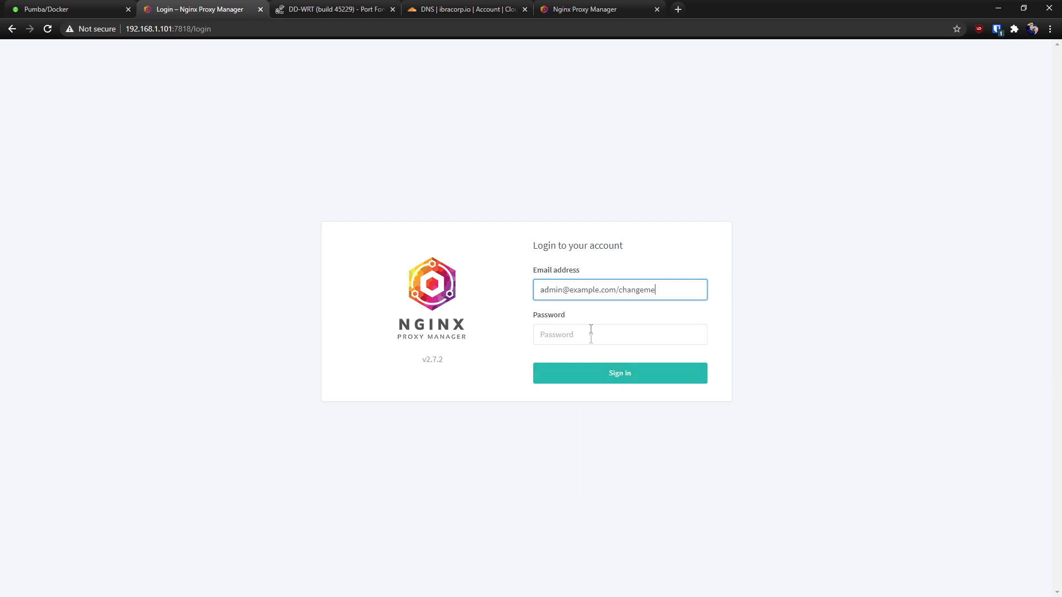
pyautogui.moveTo(656, 291); pyautogui.dragTo(617, 295)
pyautogui.press('BackSpace')
pyautogui.click(614, 323)
pyautogui.write('ch')
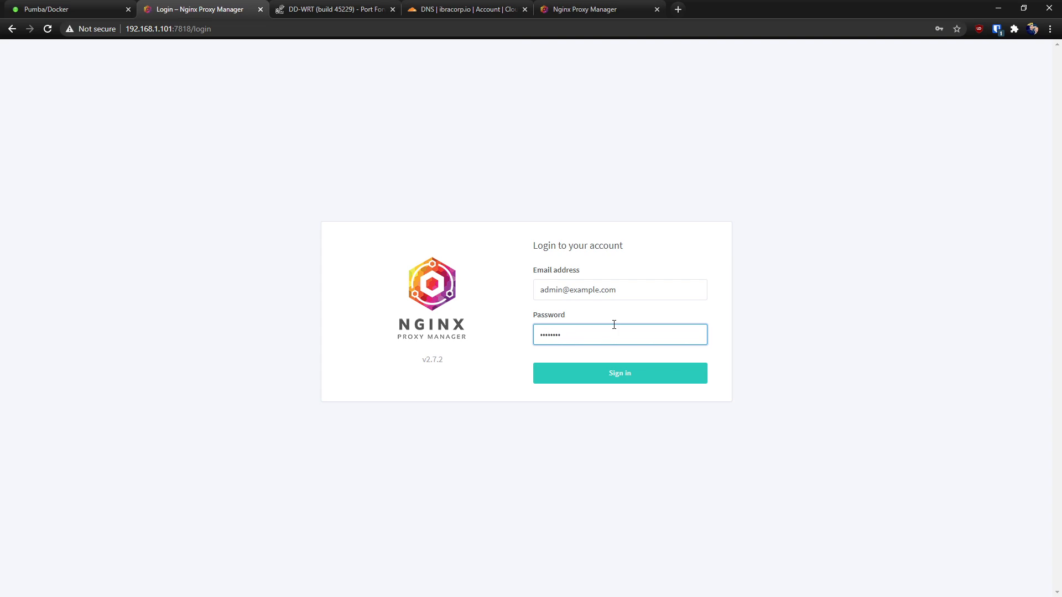
pyautogui.press('Return')
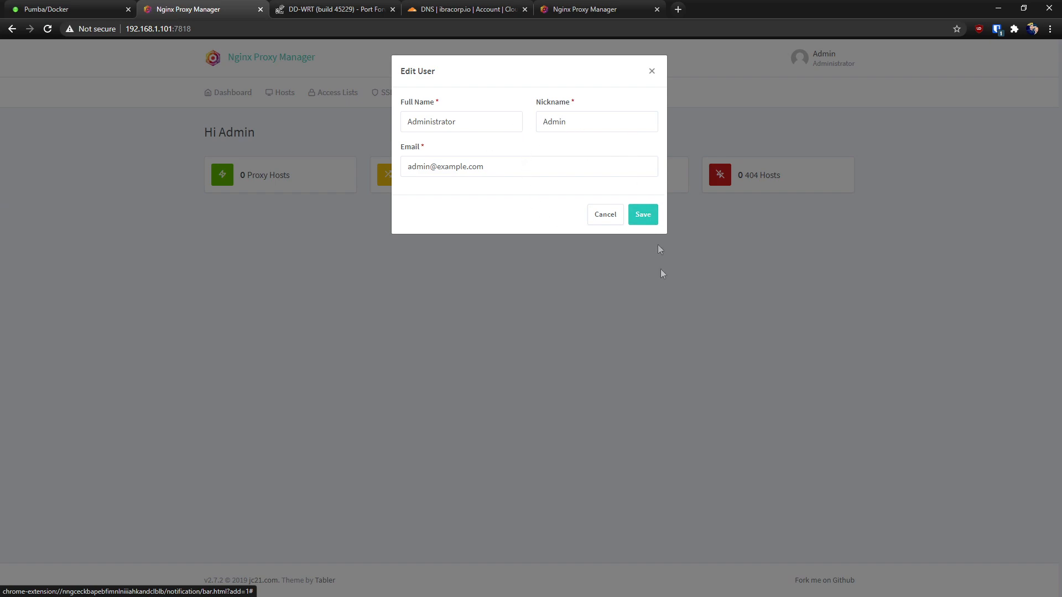
# Step: Replace the default administrator e-mail with the administrator's own address and save the user details
pyautogui.click(643, 215)
pyautogui.click(511, 166)
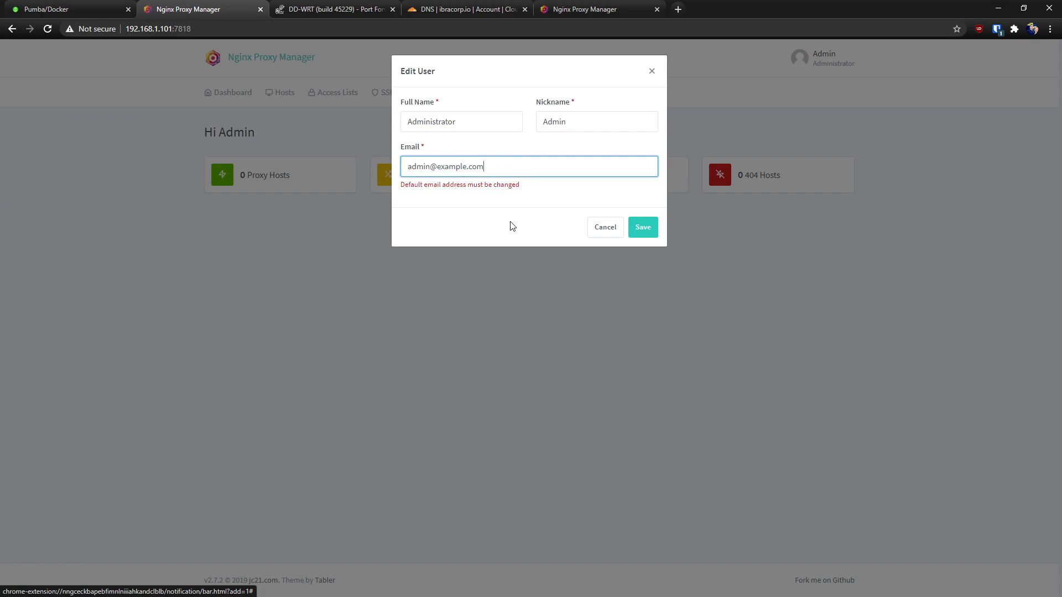
pyautogui.moveTo(503, 166); pyautogui.dragTo(400, 180)
pyautogui.hotkey('ctrl', 'v')
pyautogui.click(642, 227)
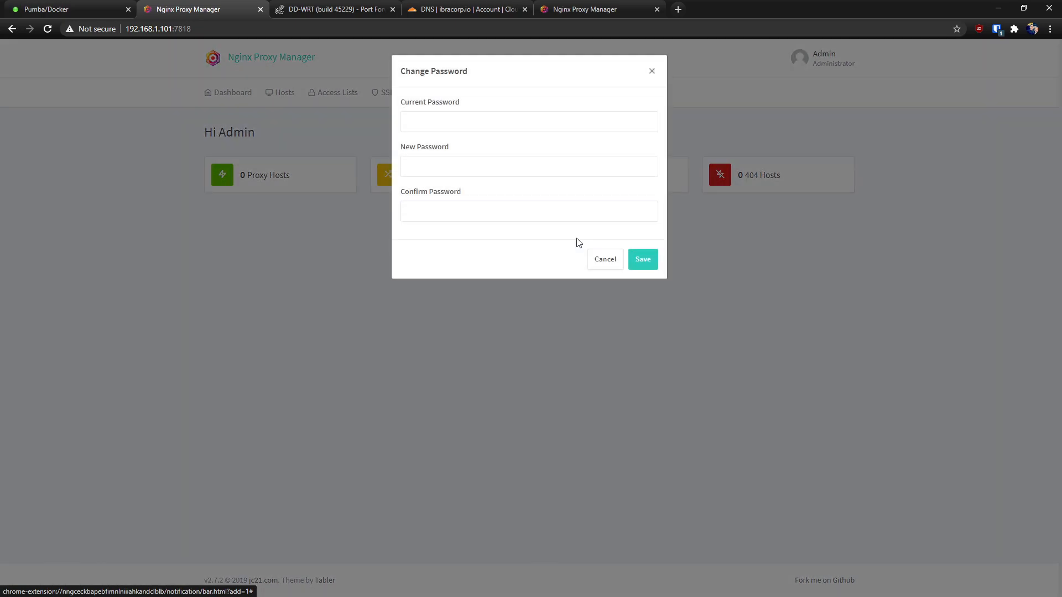
# Step: Change the administrator password by entering the current password and a new confirmed password, and save it
pyautogui.click(480, 119)
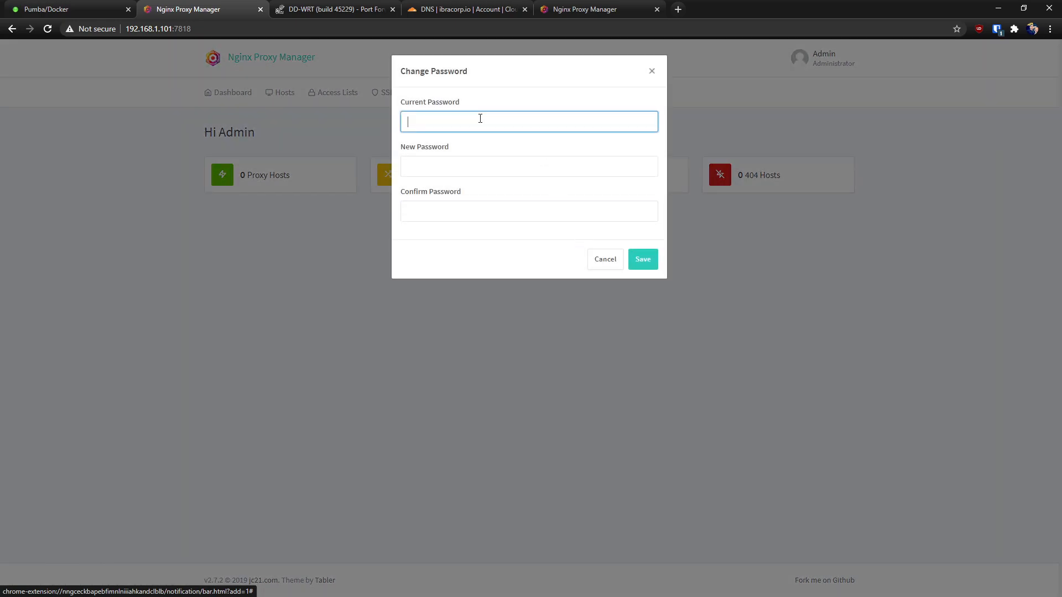
pyautogui.write('••••••••••')
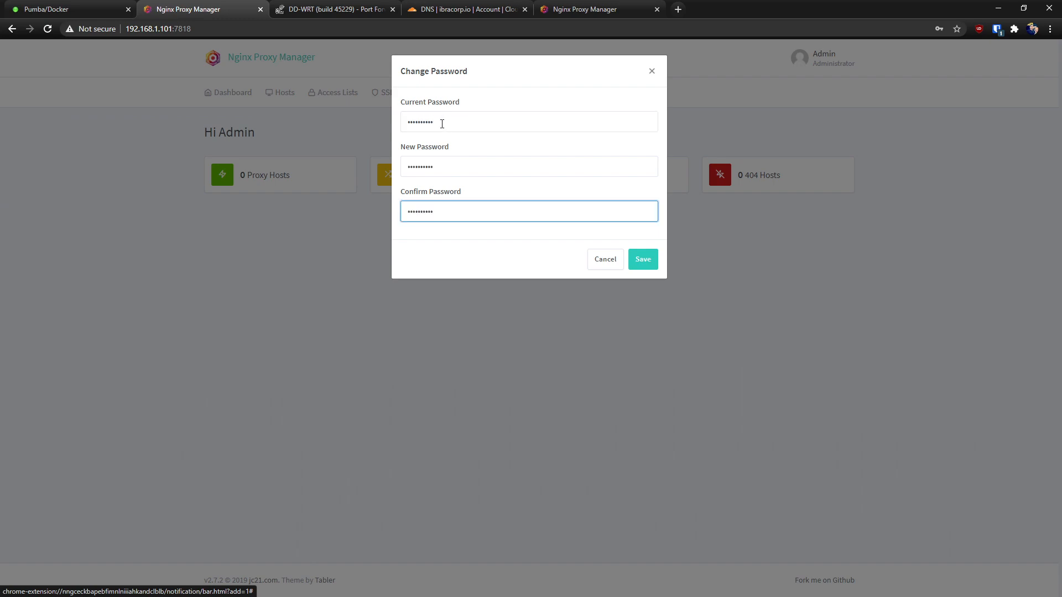
pyautogui.moveTo(441, 123); pyautogui.dragTo(403, 132)
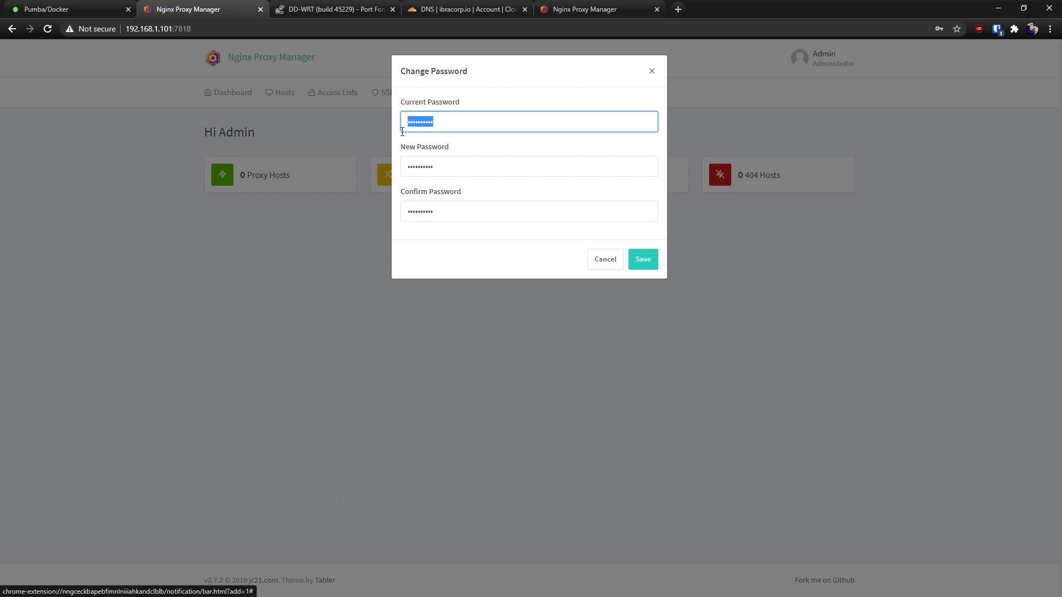
pyautogui.write('•••')
pyautogui.click(653, 259)
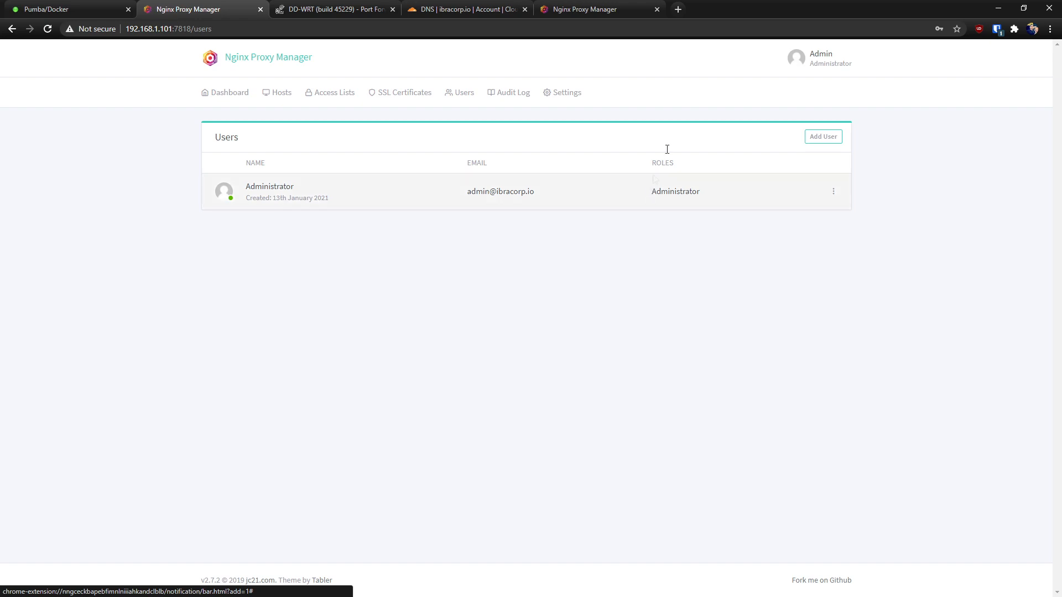
# Step: View the dashboard and the Proxy Hosts page, and bring up the npm.png network diagram in Photos
pyautogui.click(238, 97)
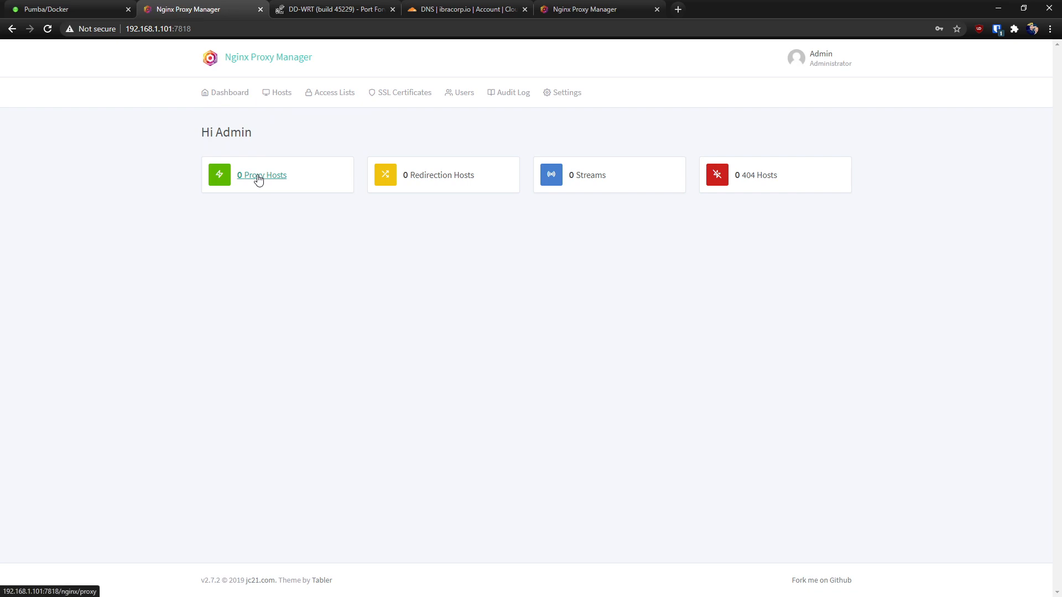
pyautogui.click(280, 98)
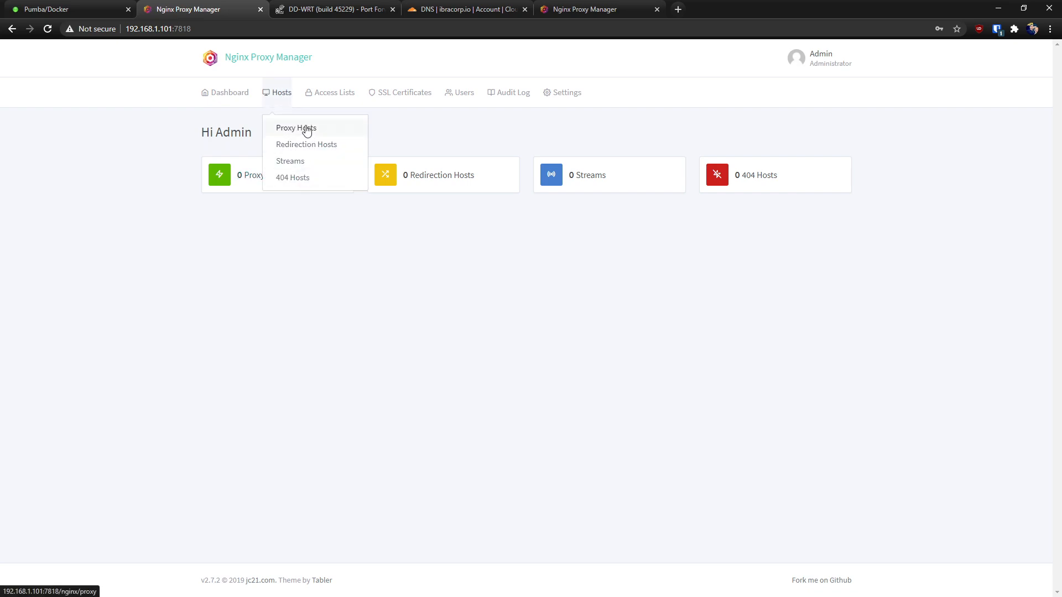
pyautogui.click(272, 177)
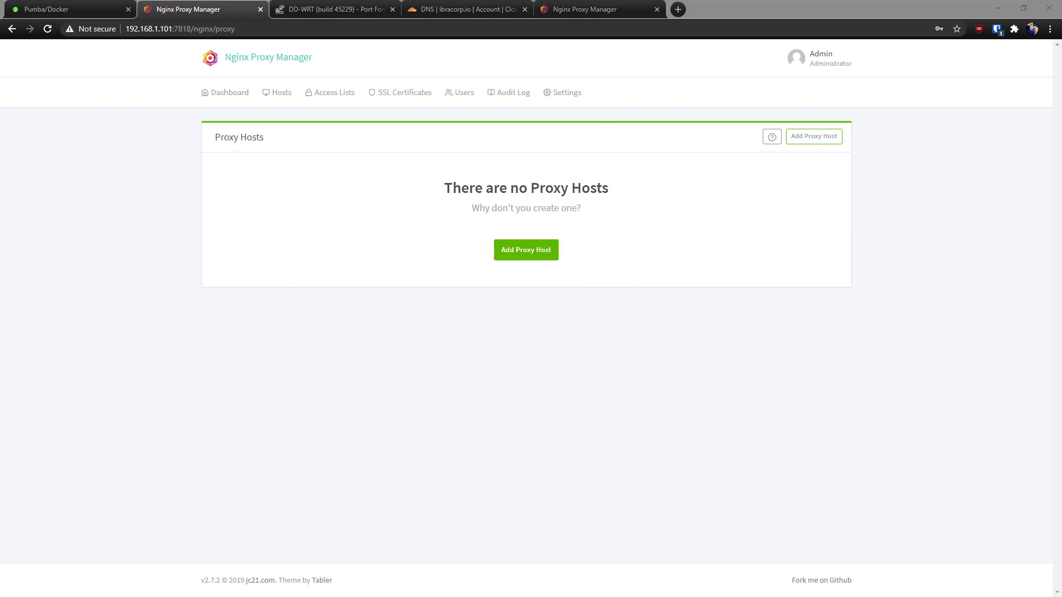
pyautogui.moveTo(1061, 409); pyautogui.dragTo(474, 1)
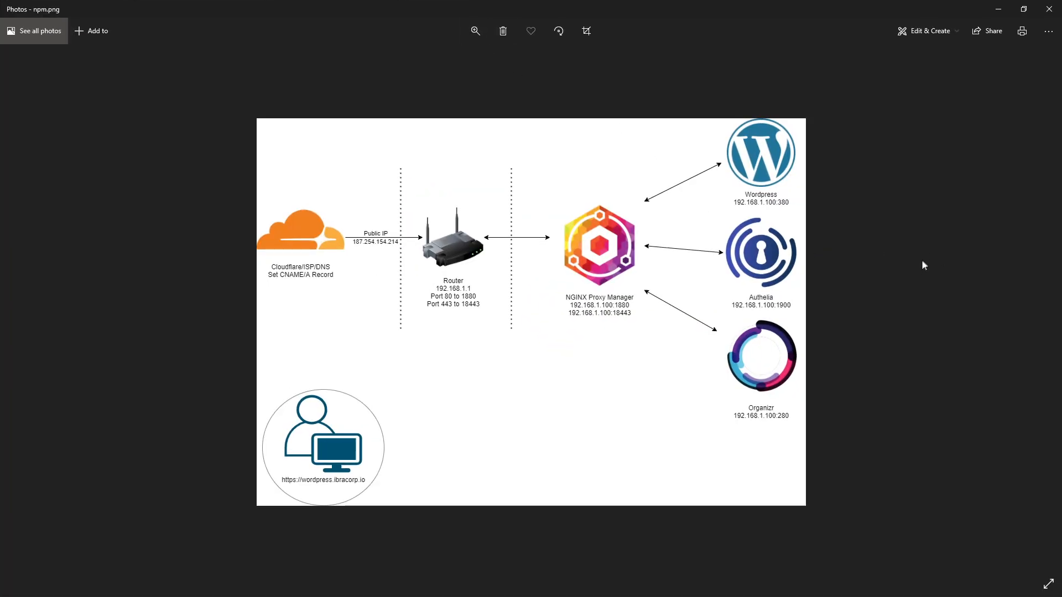
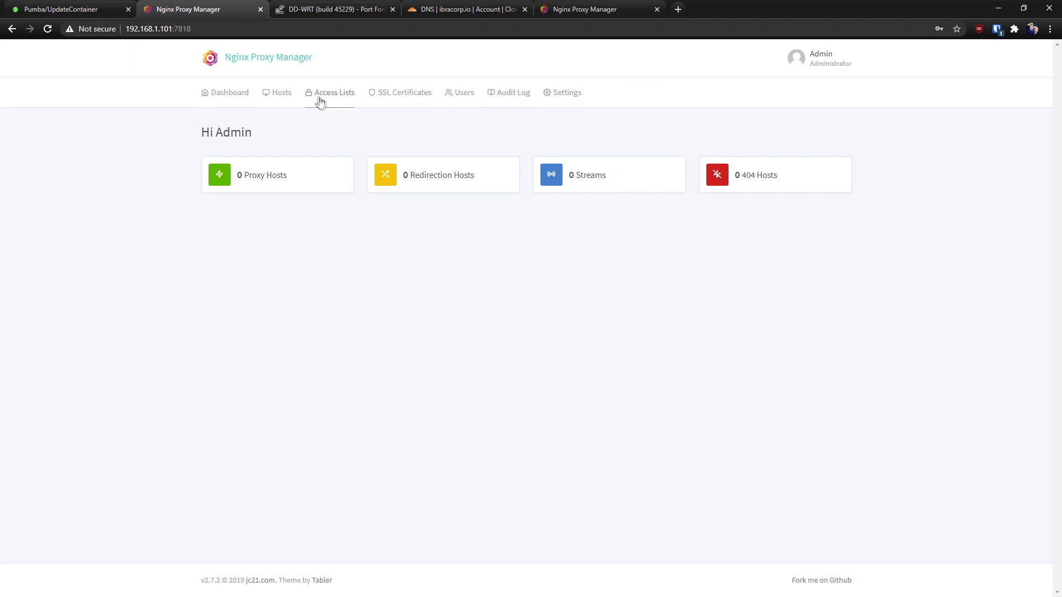
# Step: Switch to the DD-WRT control panel and examine the source ports, IP address and target ports of the NPM HTTPS and NPM HTTP forwards
pyautogui.click(319, 10)
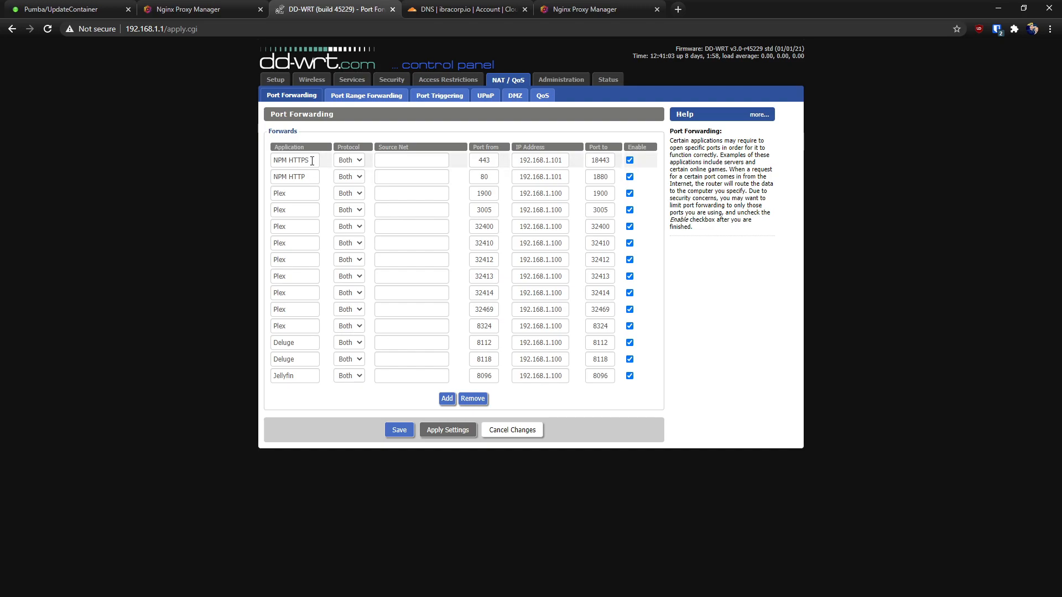
pyautogui.moveTo(312, 161); pyautogui.dragTo(272, 162)
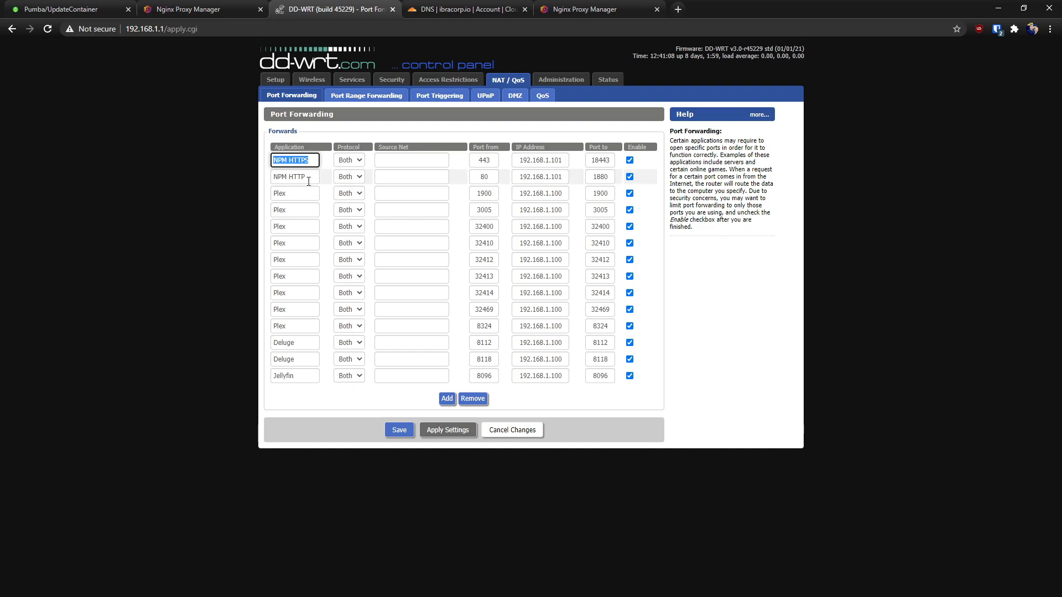
pyautogui.doubleClick(490, 160)
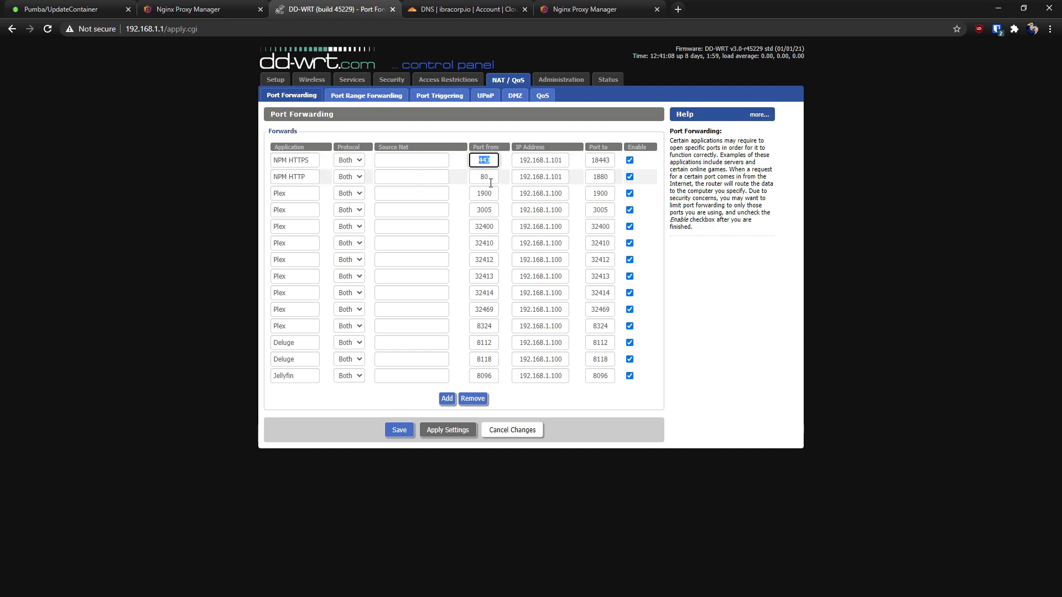
pyautogui.doubleClick(479, 177)
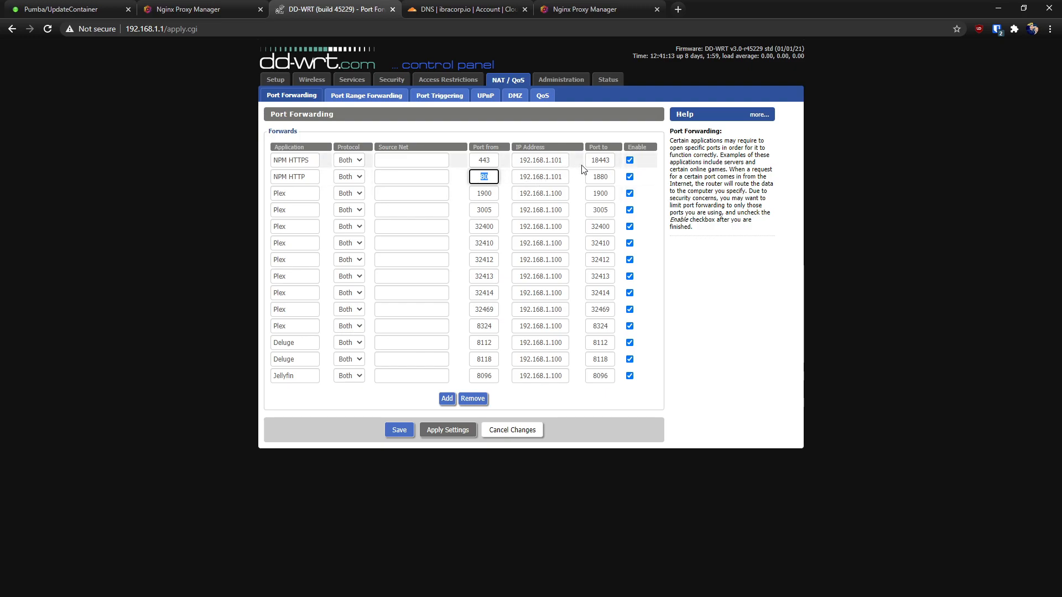
pyautogui.moveTo(564, 161); pyautogui.dragTo(515, 160)
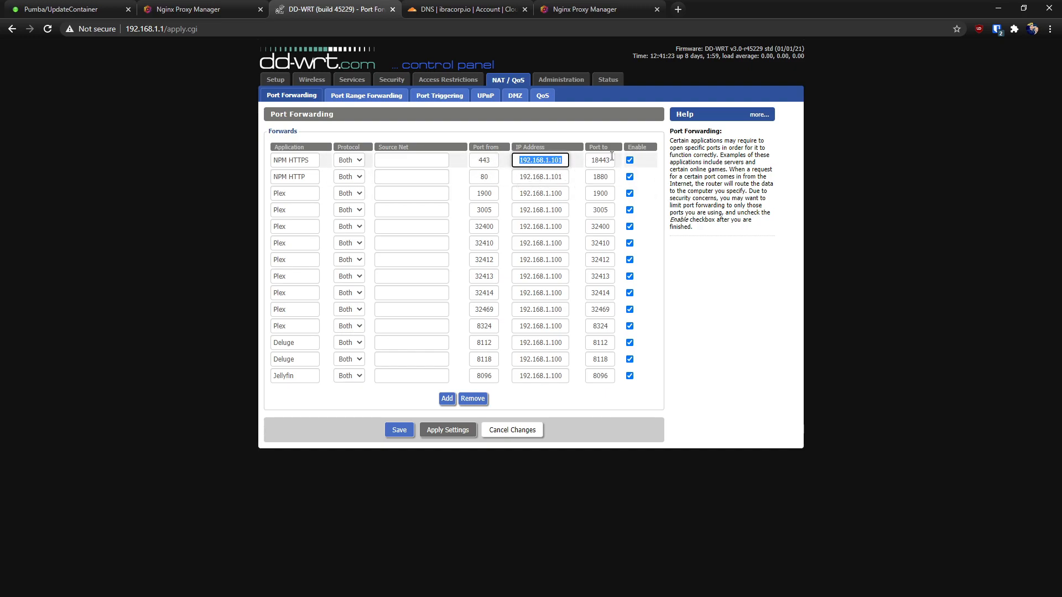
pyautogui.moveTo(495, 161); pyautogui.dragTo(479, 160)
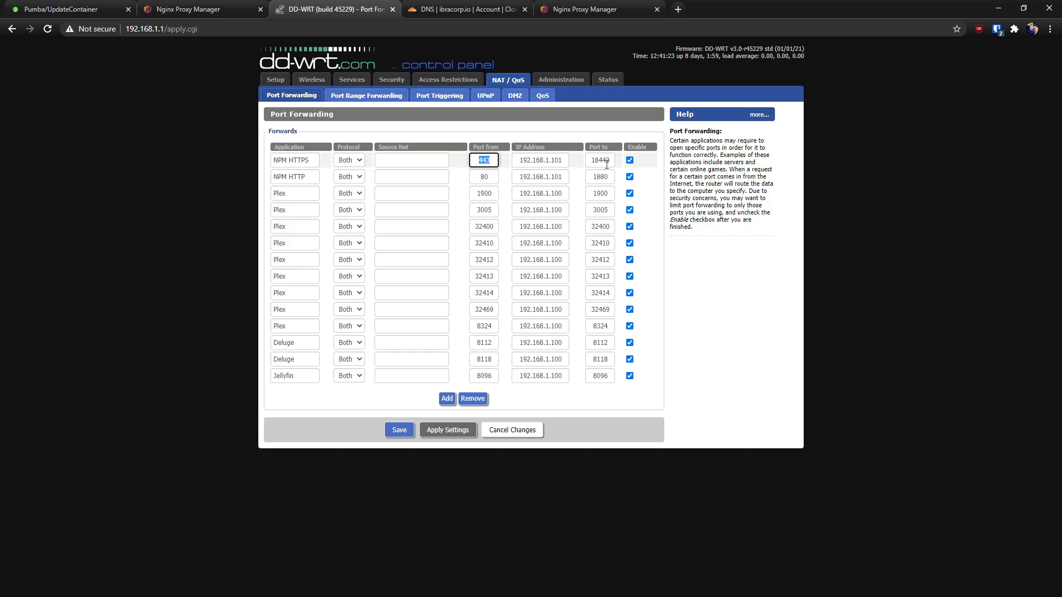
pyautogui.moveTo(614, 161); pyautogui.dragTo(590, 161)
pyautogui.moveTo(500, 177); pyautogui.dragTo(479, 177)
pyautogui.moveTo(613, 177); pyautogui.dragTo(588, 177)
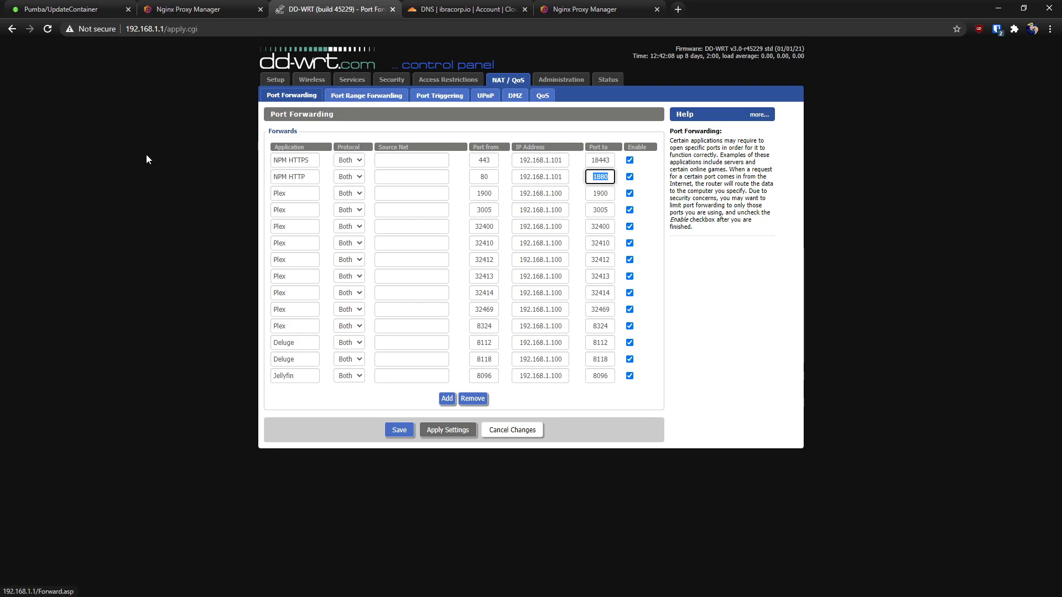
# Step: Switch to Cloudflare and examine the list of DNS records for ibracorp.io
pyautogui.click(469, 12)
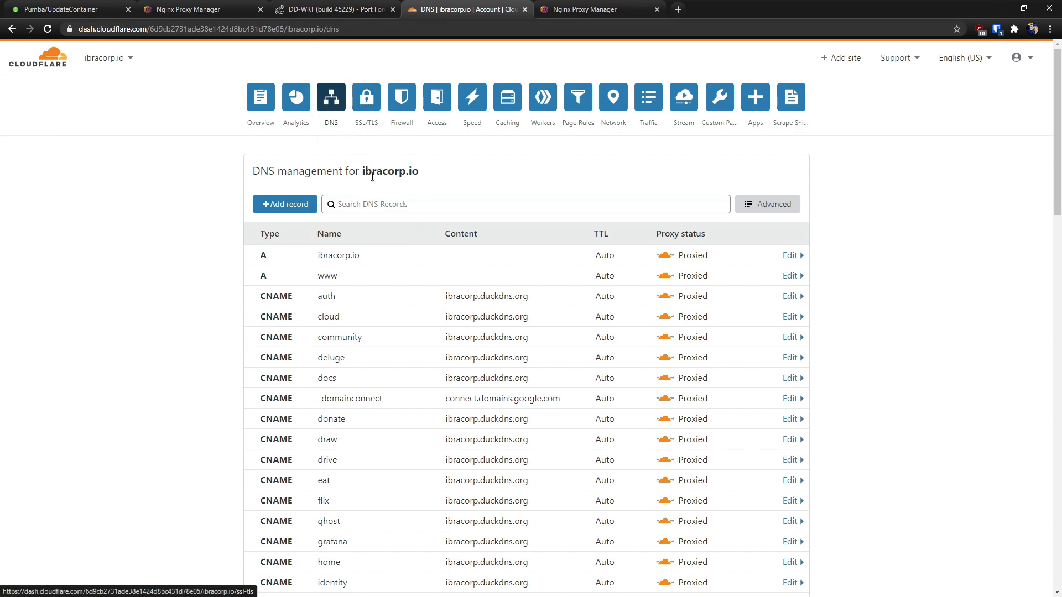
pyautogui.scroll(-1, 299, 275)
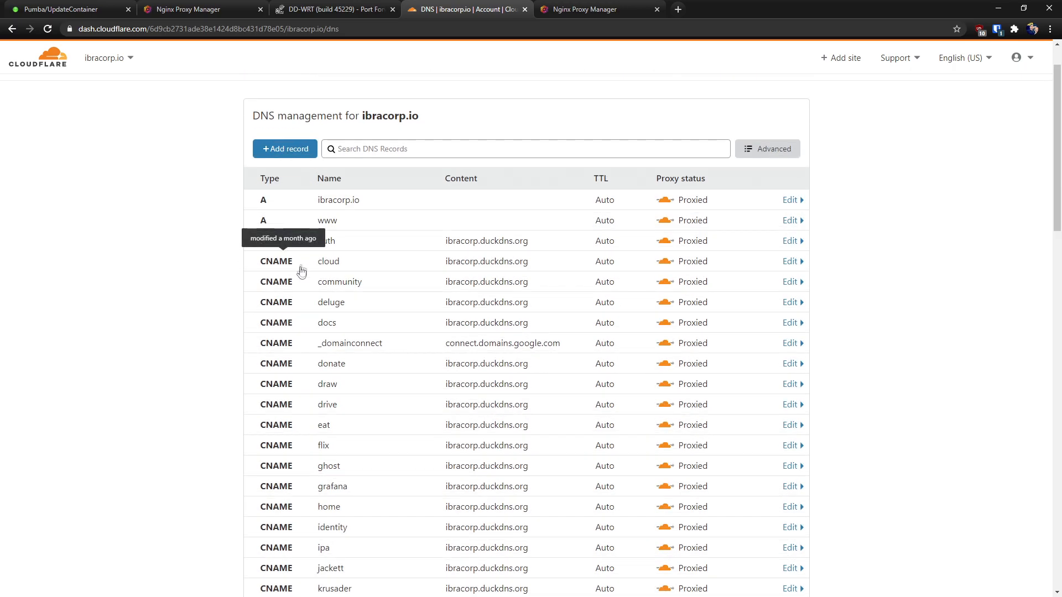
pyautogui.scroll(-10, 312, 233)
pyautogui.scroll(7, 312, 233)
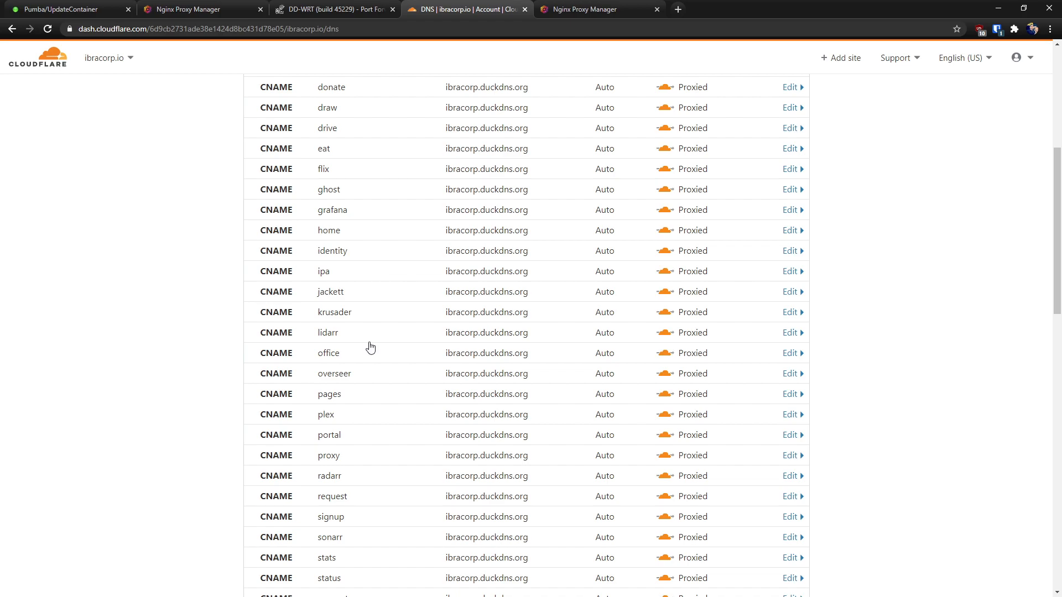
pyautogui.scroll(-1, 213, 320)
pyautogui.scroll(-1, 224, 320)
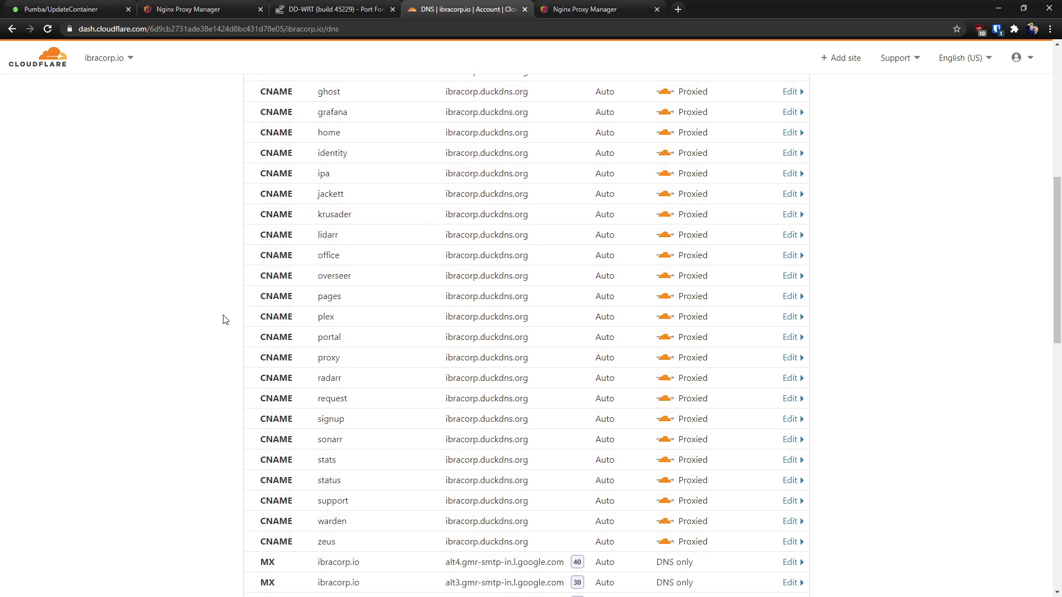
pyautogui.scroll(8, 332, 332)
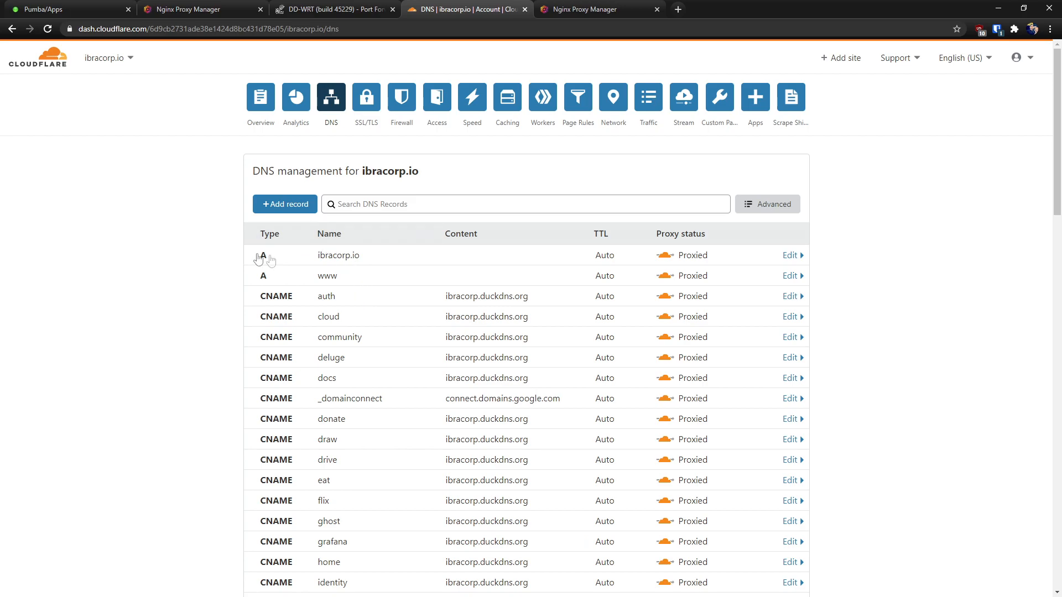
# Step: Start a new DNS record of type CNAME with the name proxy
pyautogui.click(282, 205)
pyautogui.click(281, 276)
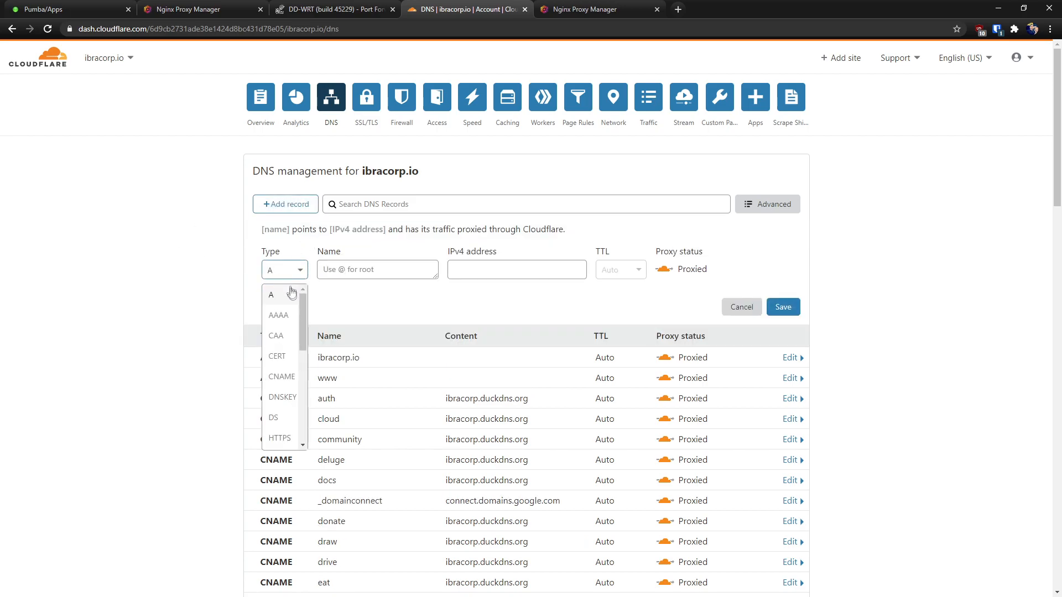
pyautogui.click(281, 376)
pyautogui.click(369, 277)
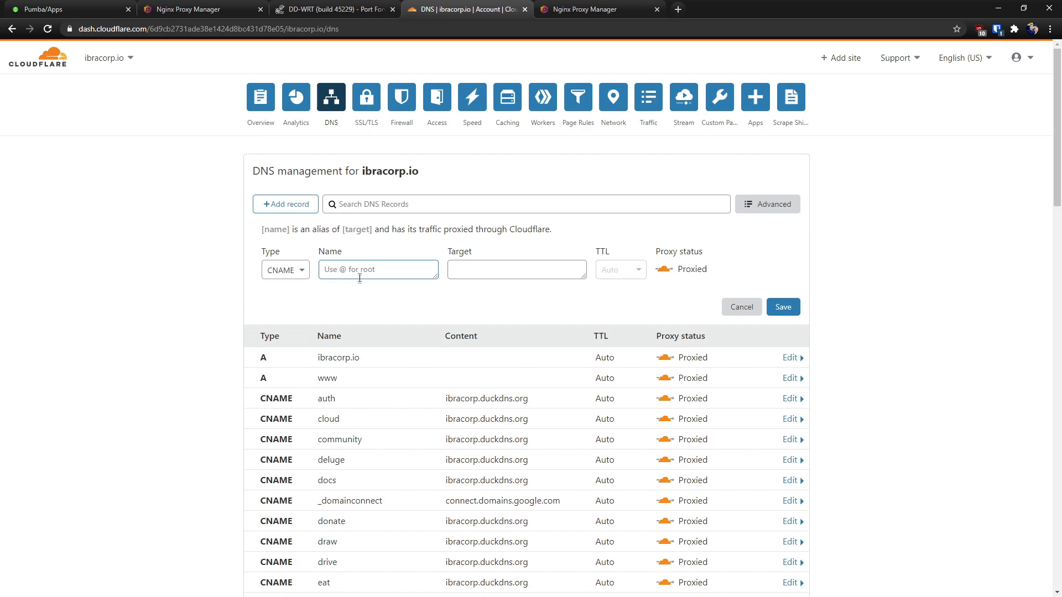
pyautogui.write('pro')
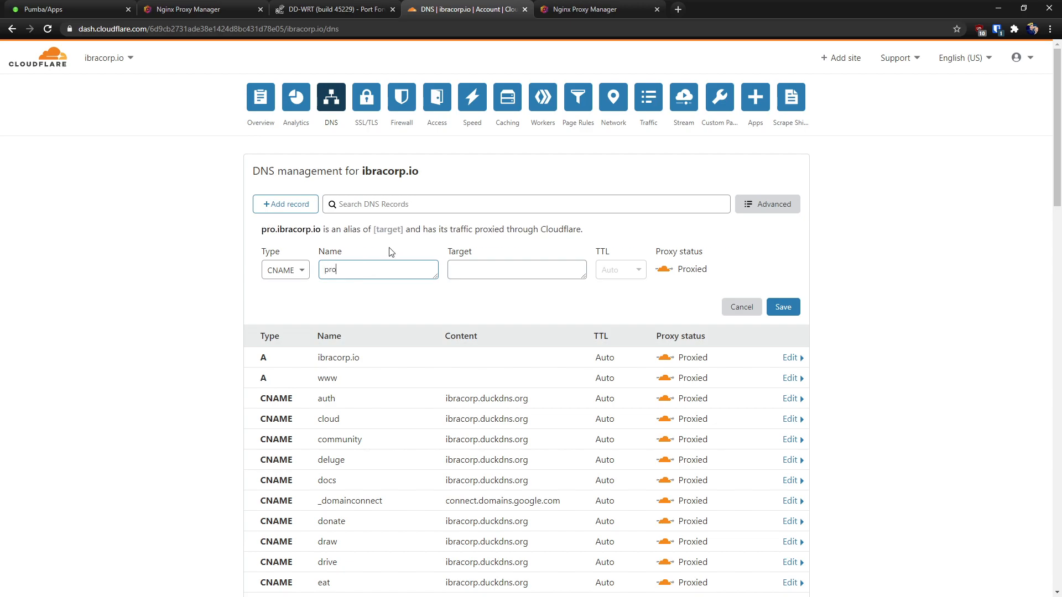
pyautogui.write('xy')
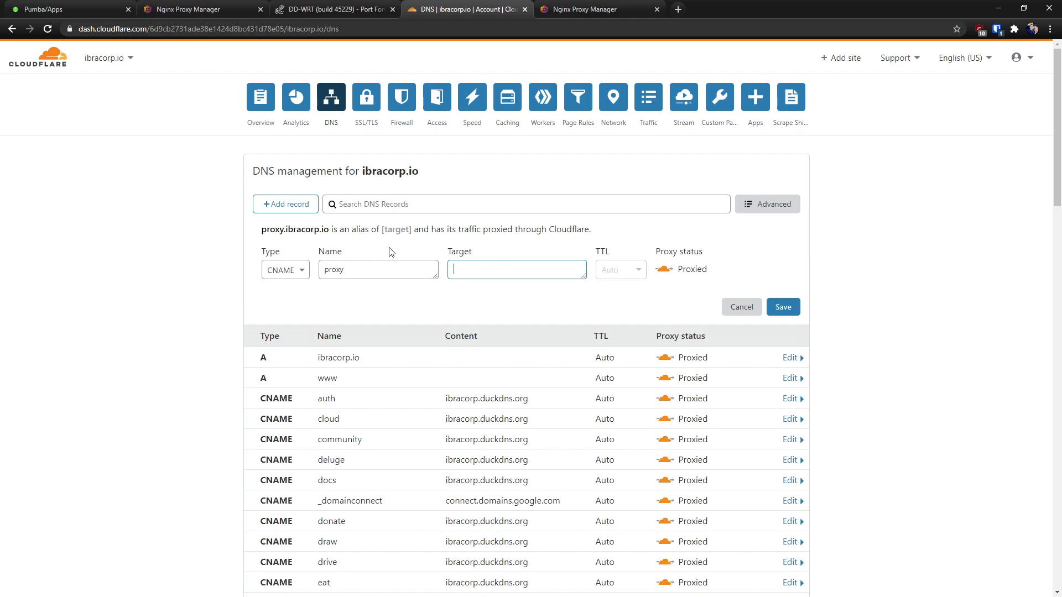
# Step: Check the target of the existing proxy CNAME record, minimize the network diagram and return to the Nginx Proxy Manager dashboard
pyautogui.scroll(-8, 487, 272)
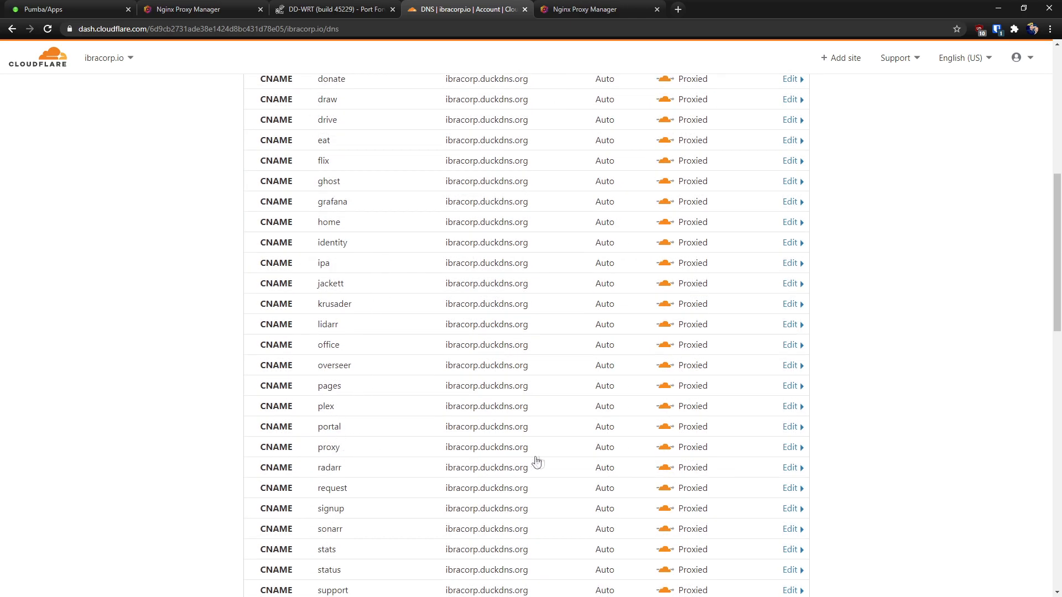
pyautogui.scroll(8, 311, 391)
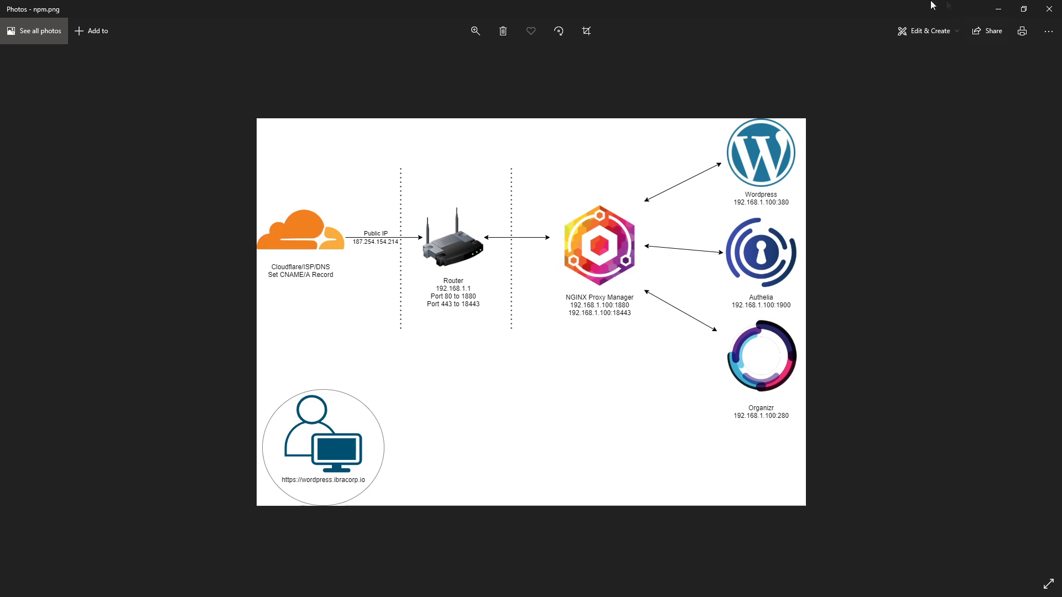
pyautogui.click(999, 9)
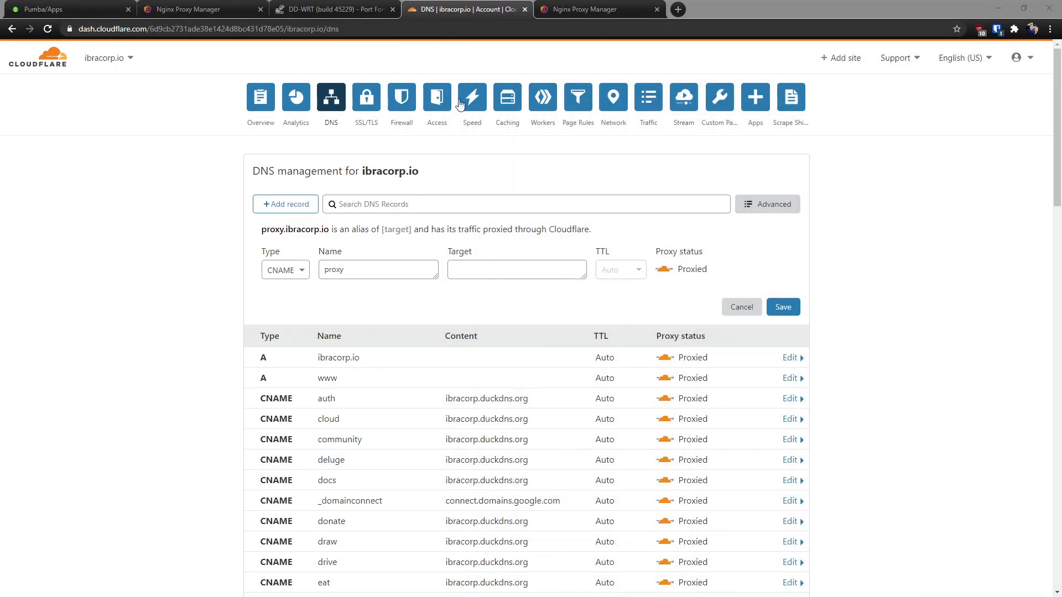
pyautogui.hotkey('ctrl', '2')
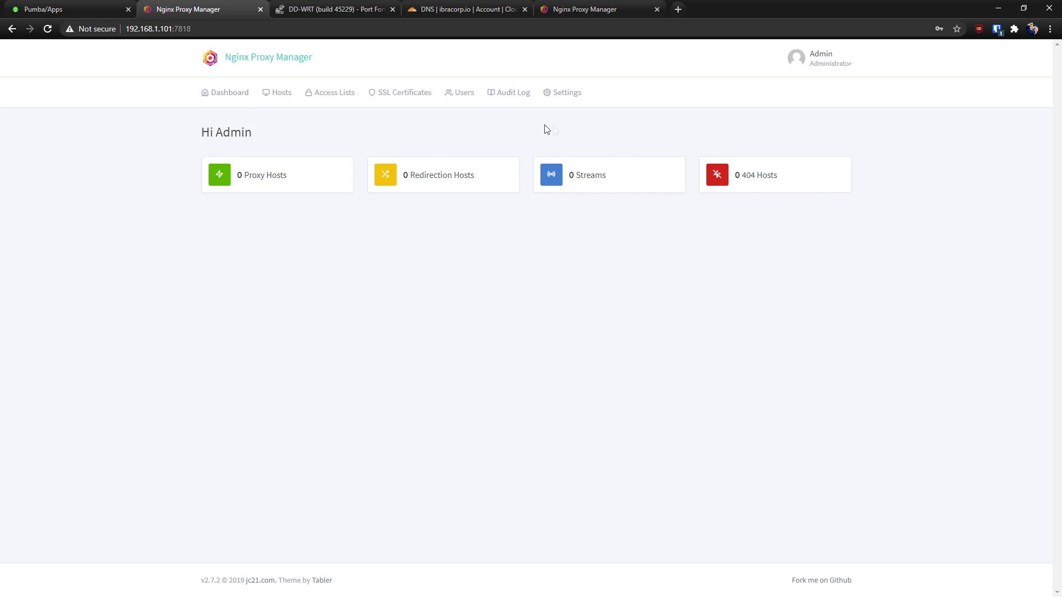
# Step: Switch to Unraid, clear the app search and install the overseerr container on the Custom : ibraproxy network
pyautogui.click(83, 10)
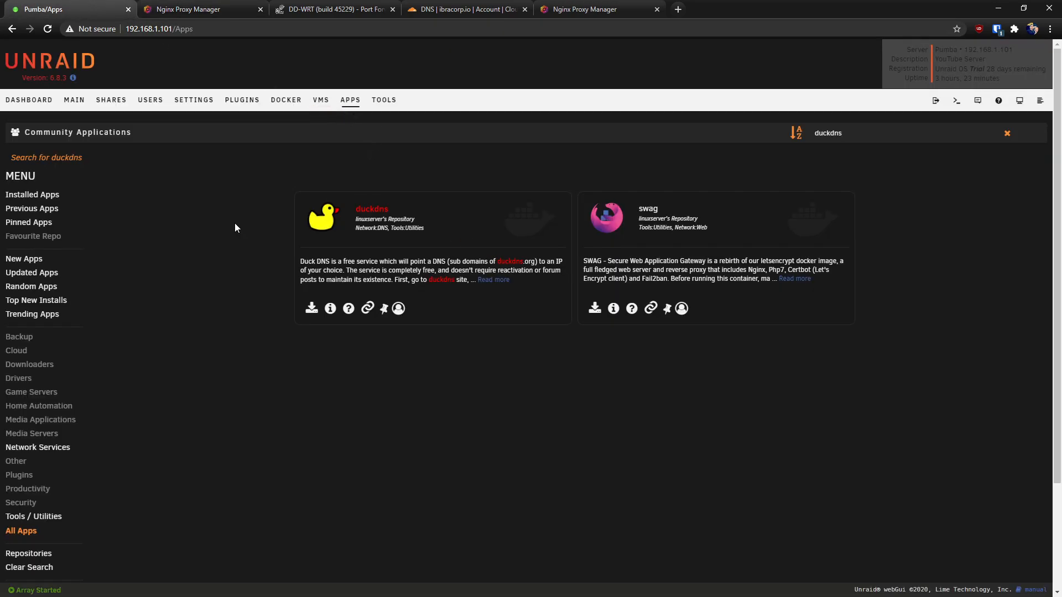
pyautogui.click(1007, 133)
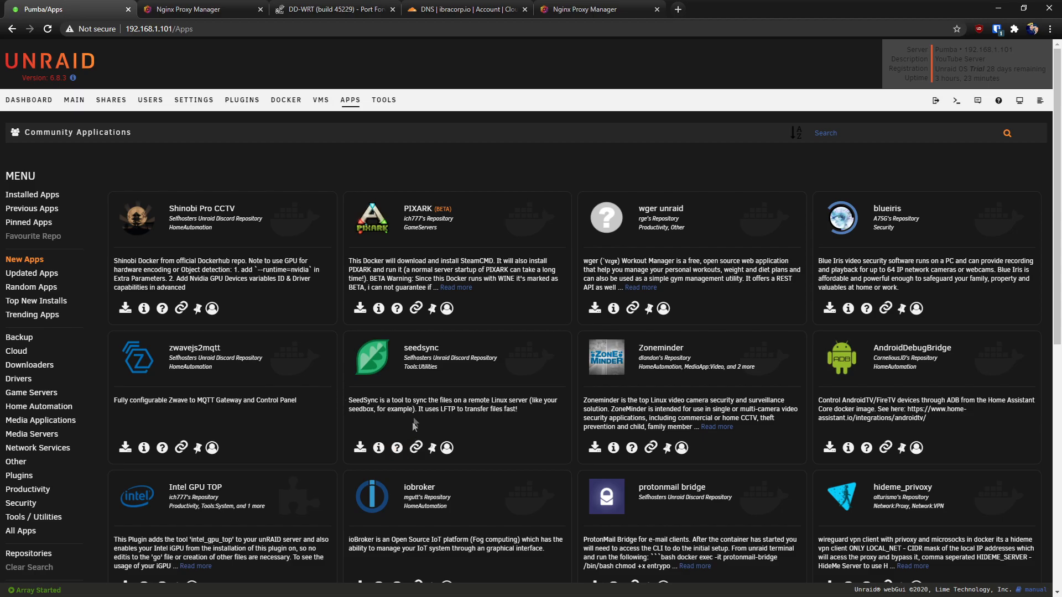
pyautogui.scroll(-4, 418, 402)
pyautogui.scroll(-4, 419, 402)
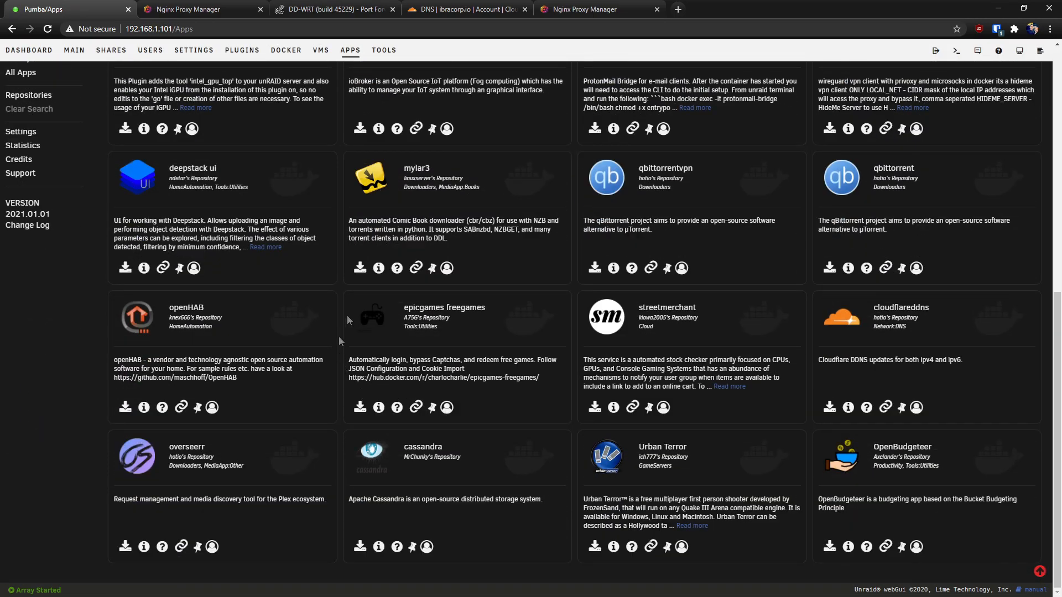
pyautogui.click(126, 546)
pyautogui.click(430, 391)
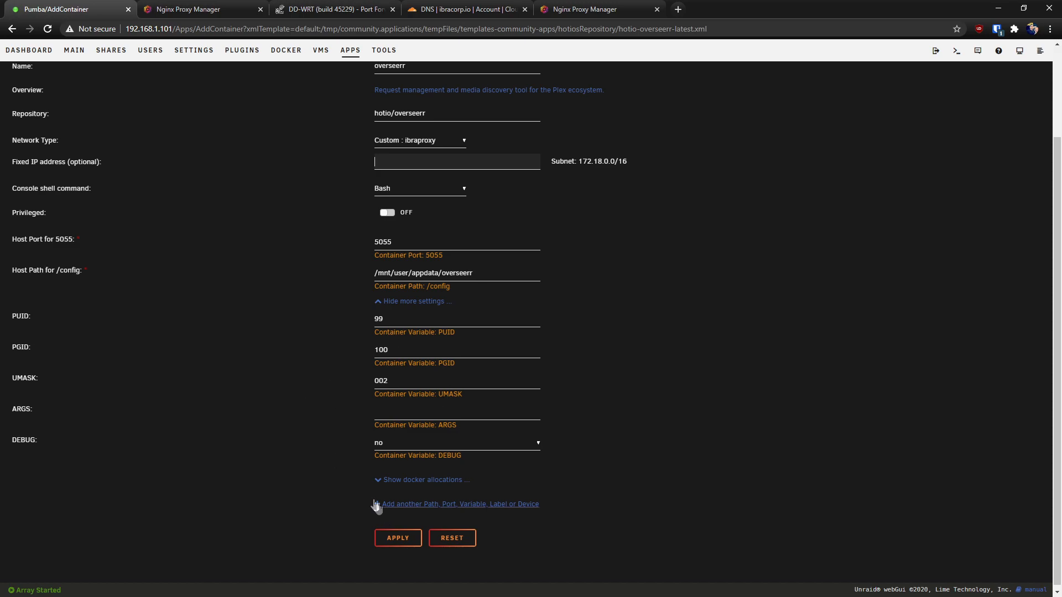
pyautogui.click(398, 538)
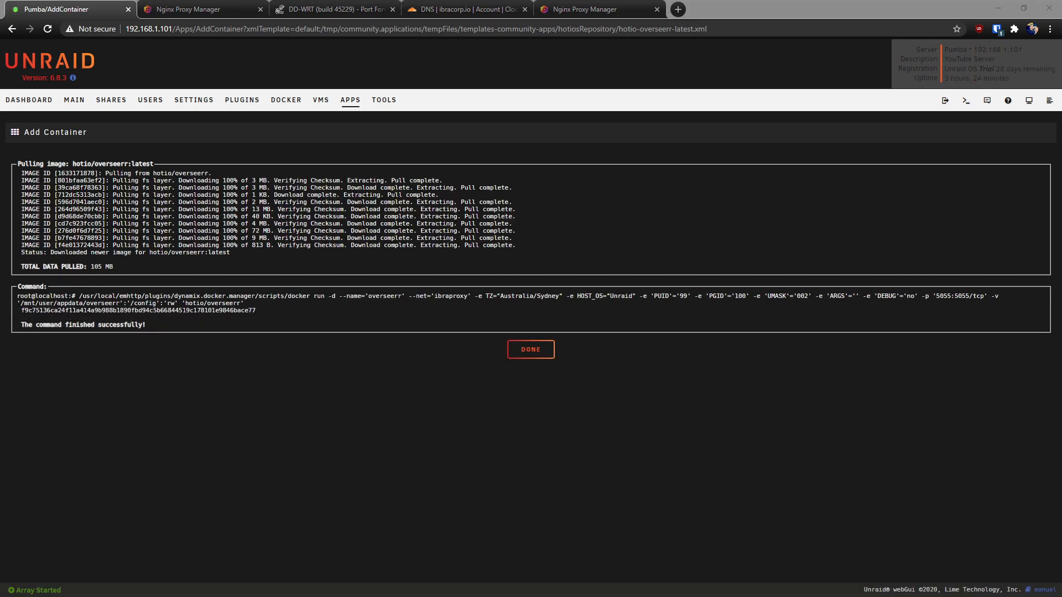
pyautogui.click(530, 349)
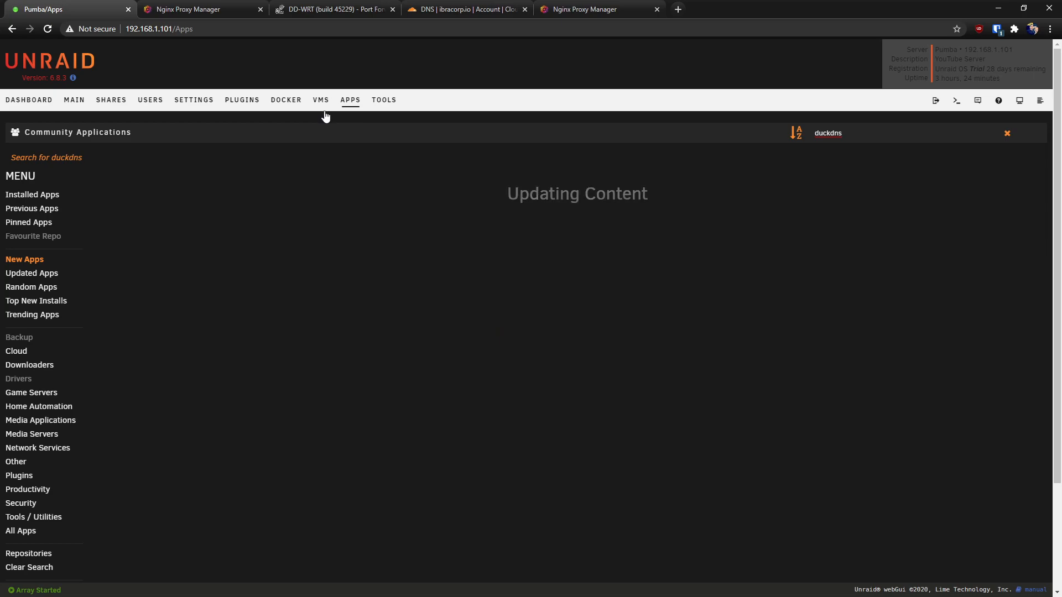
# Step: Open the web interface of the overseerr container from the list of Docker containers
pyautogui.click(294, 102)
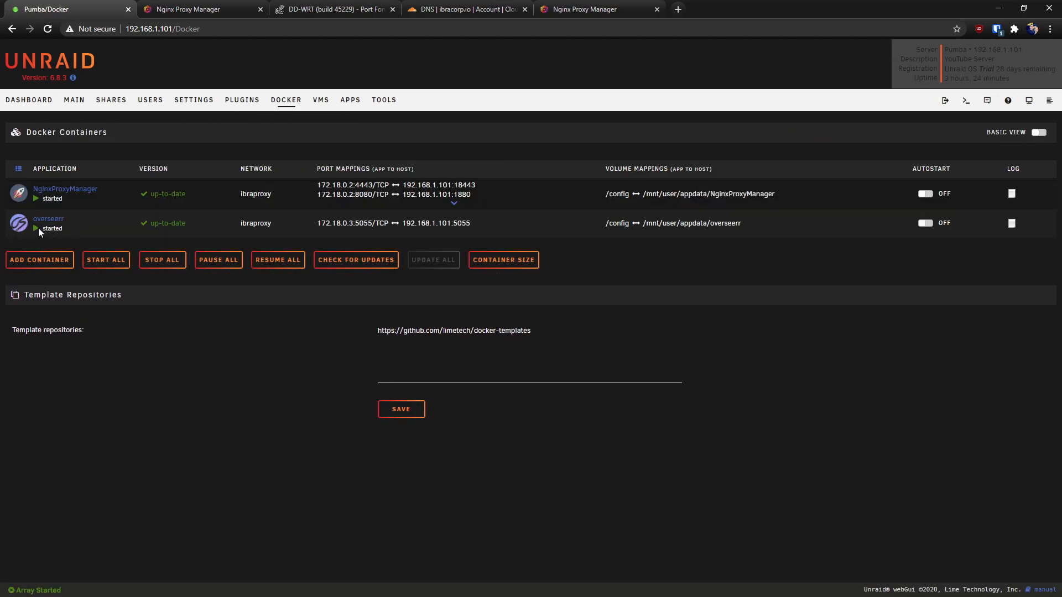
pyautogui.click(17, 227)
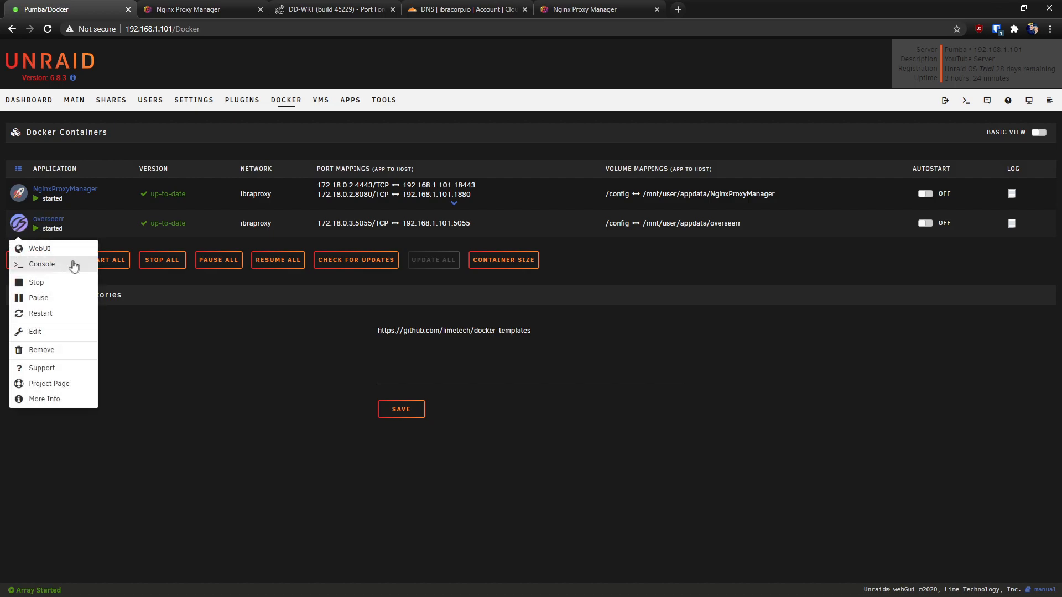
pyautogui.click(62, 248)
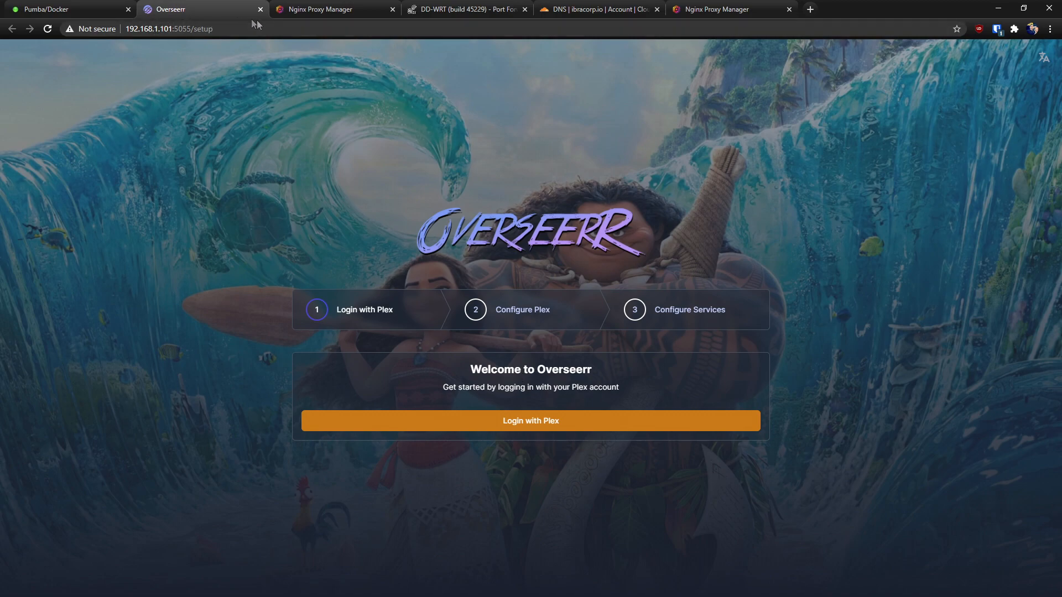
# Step: Return to Nginx Proxy Manager and start a new proxy host
pyautogui.hotkey('ctrl', 'Tab')
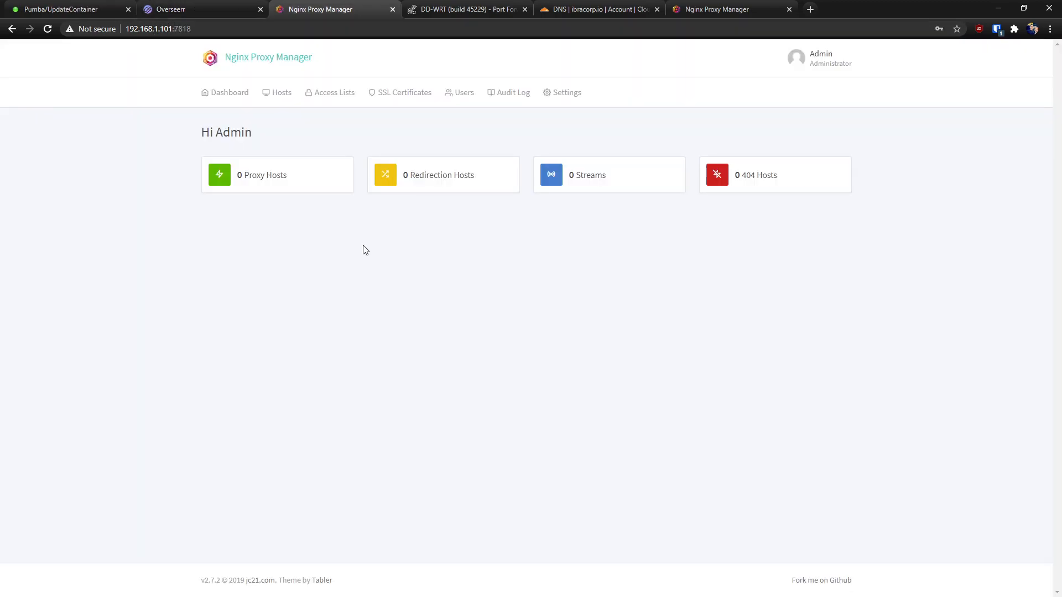
pyautogui.click(265, 177)
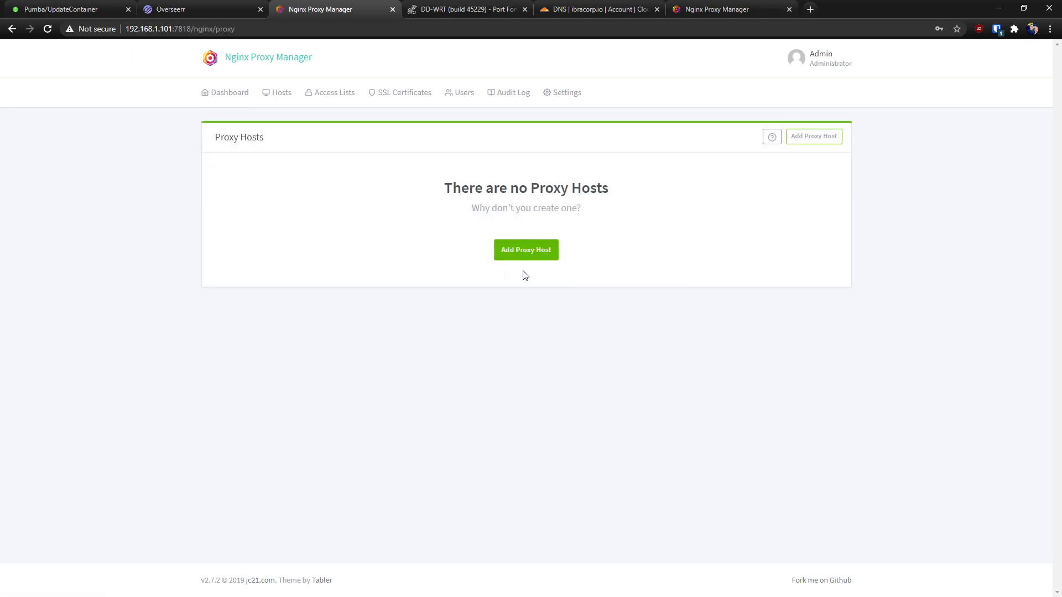
pyautogui.click(534, 254)
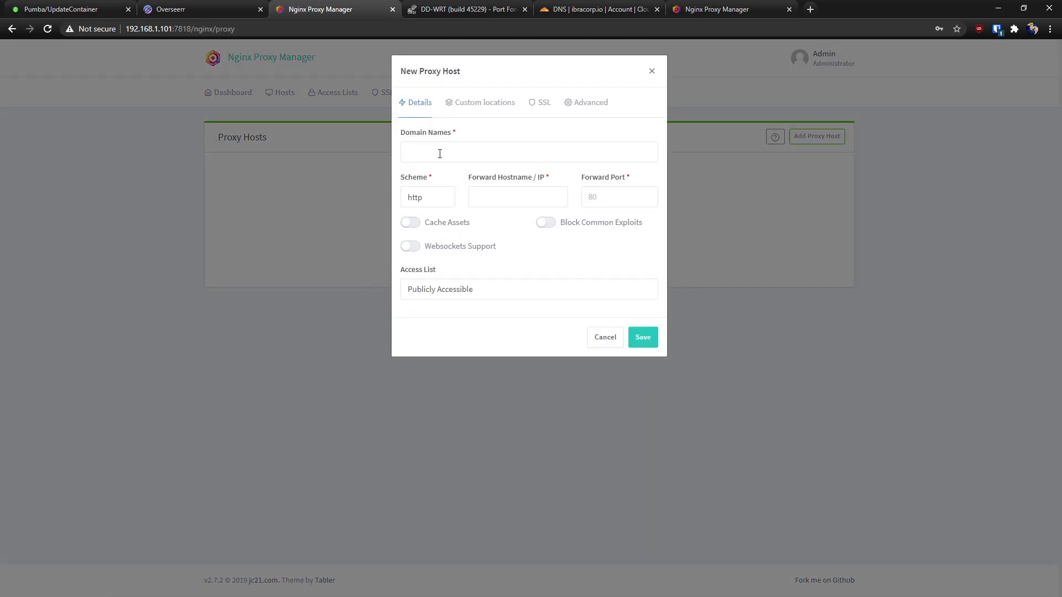
pyautogui.click(490, 155)
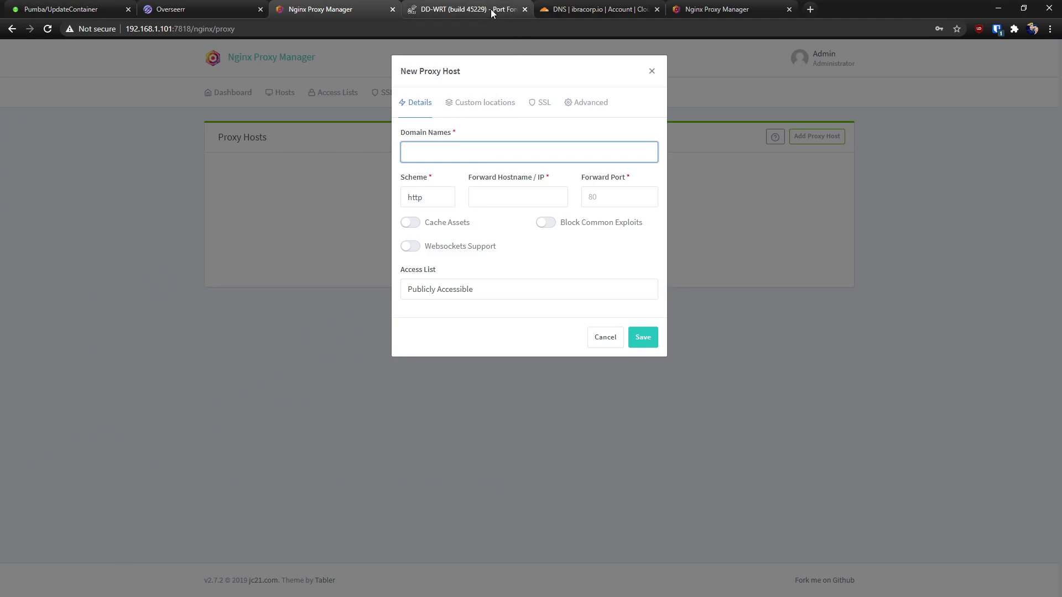
# Step: Check the overseer CNAME record in Cloudflare and add overseer.ibracorp.io as the new proxy host's domain name
pyautogui.click(589, 6)
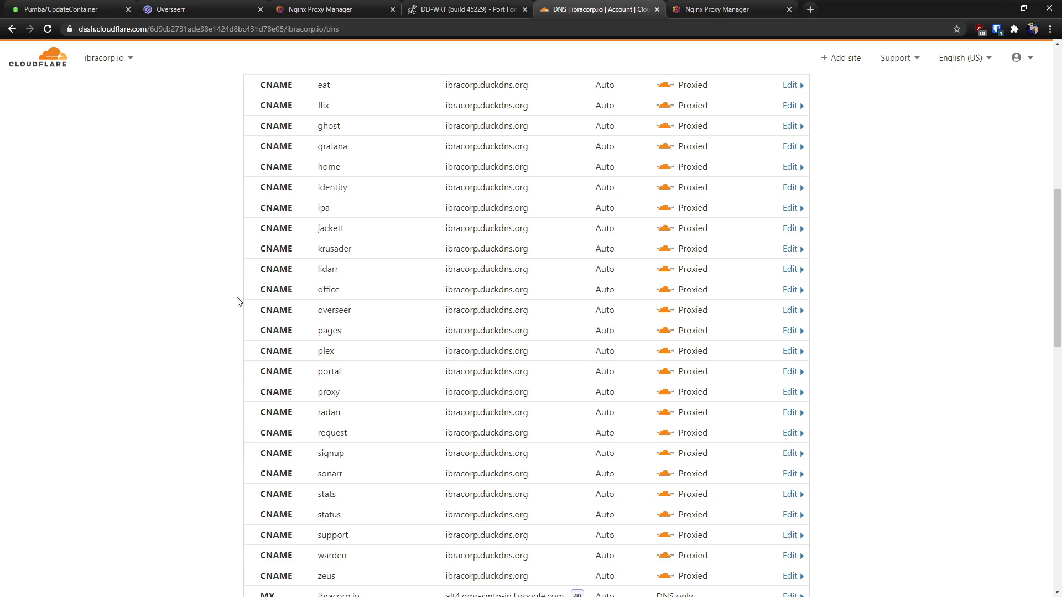
pyautogui.scroll(-3, 238, 302)
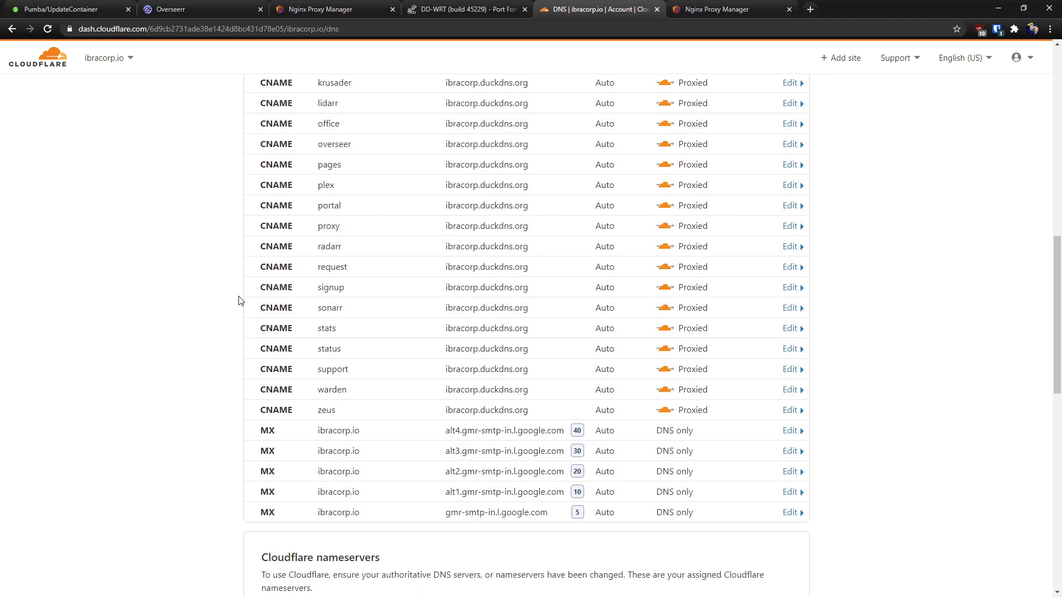
pyautogui.scroll(1, 270, 335)
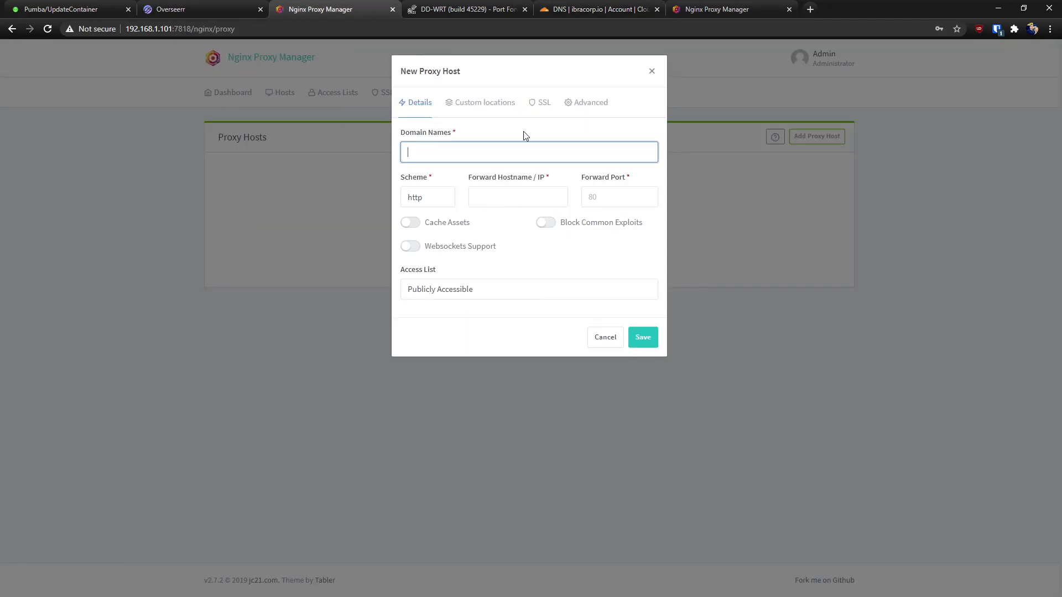
pyautogui.write('overseer.ibracorp.io')
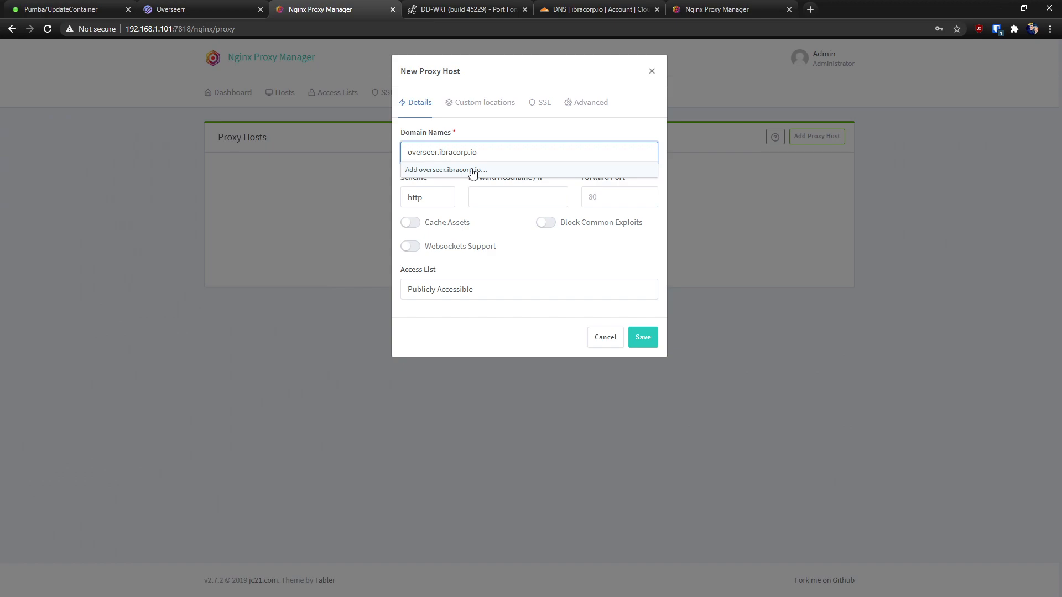
pyautogui.click(431, 174)
# Step: Set the proxy host's forward address to 192.168.1.101 and the forward port to 5055, checking the port against the Overseerr address
pyautogui.click(511, 194)
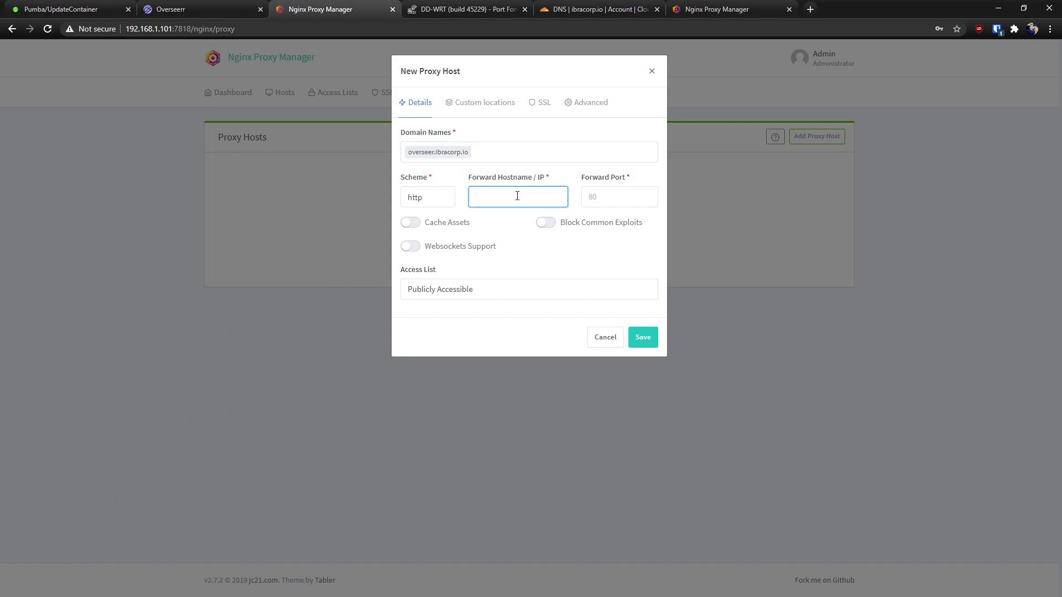
pyautogui.write('192.168.1.101')
pyautogui.click(618, 201)
pyautogui.click(260, 3)
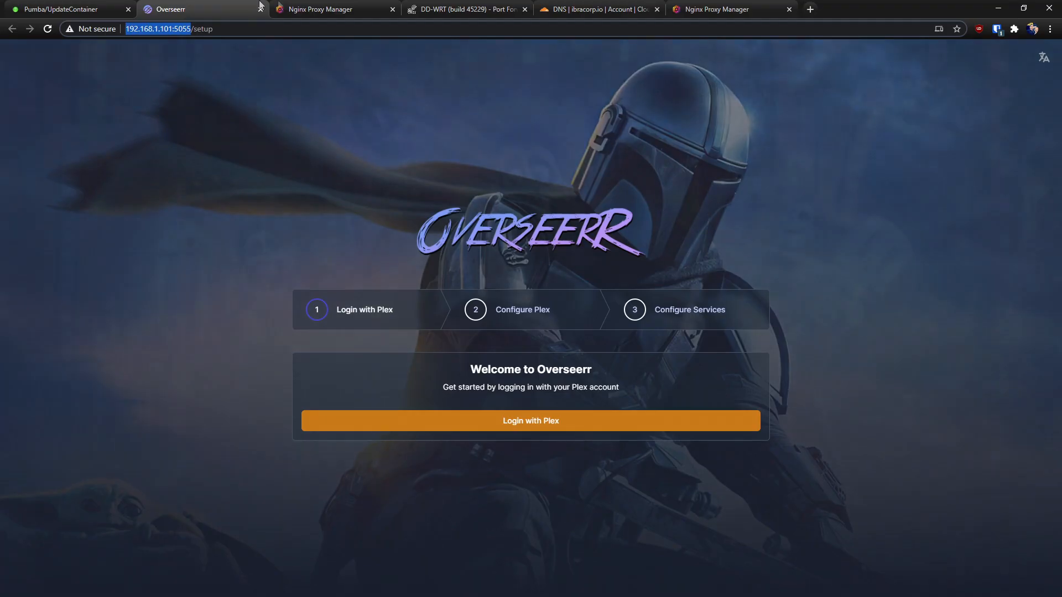
pyautogui.click(329, 6)
pyautogui.write('5055')
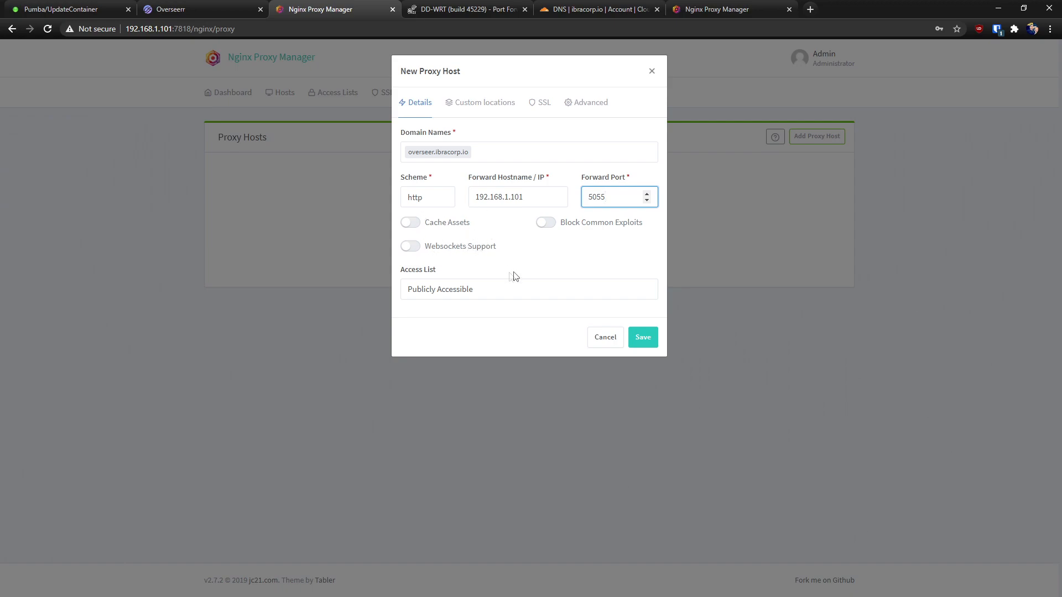
# Step: Enable Cache Assets and Block Common Exploits for the proxy host and keep its access list as Publicly Accessible
pyautogui.click(415, 226)
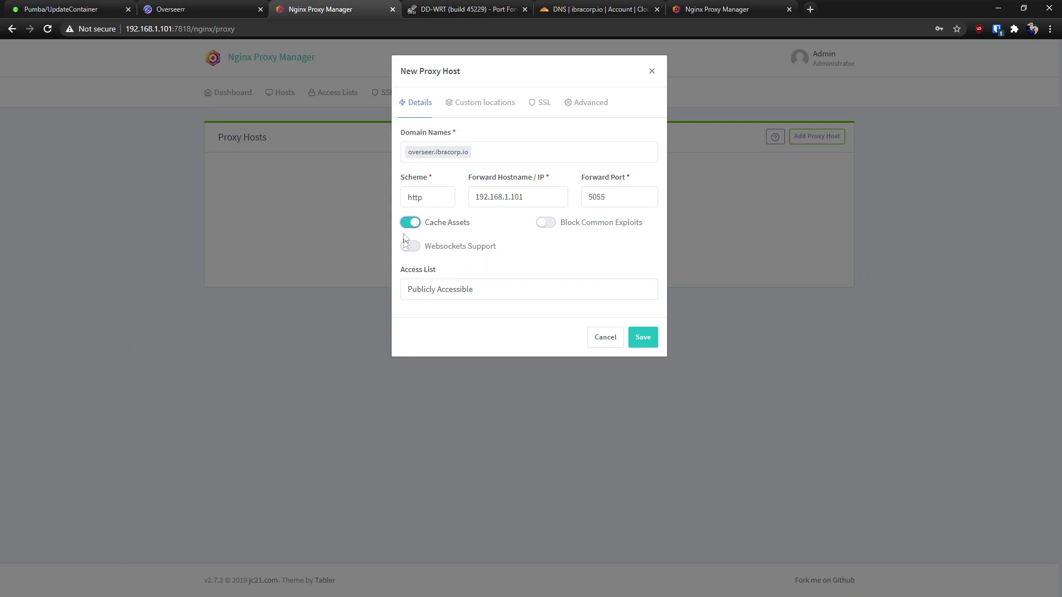
pyautogui.click(546, 224)
pyautogui.click(466, 291)
pyautogui.click(477, 256)
pyautogui.click(472, 287)
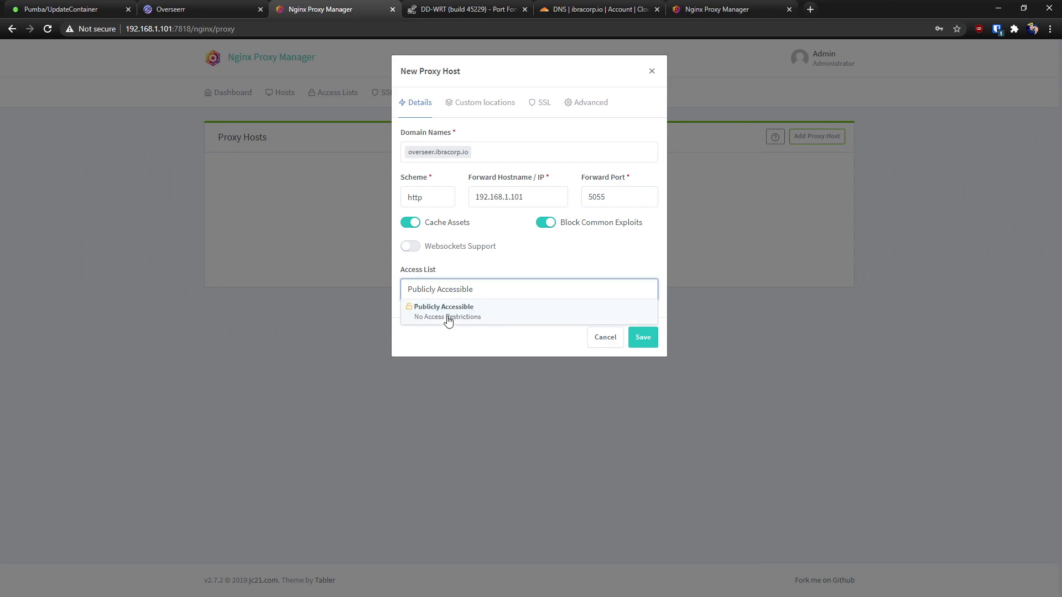
pyautogui.click(446, 294)
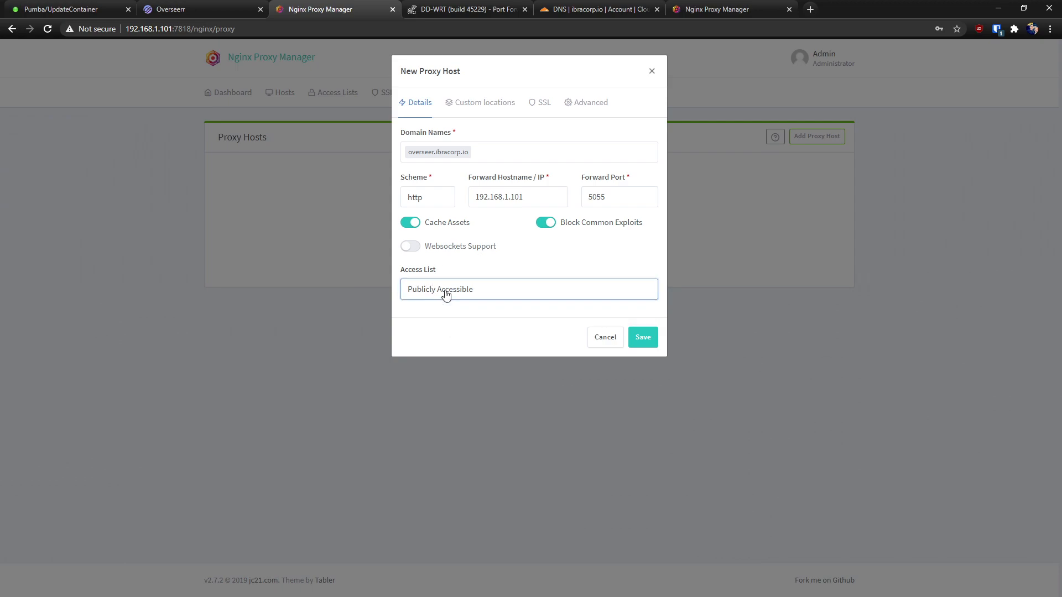
# Step: Try out a custom location ~^/auth-(.*) with forward host 192.168.011, and delete that location
pyautogui.click(483, 117)
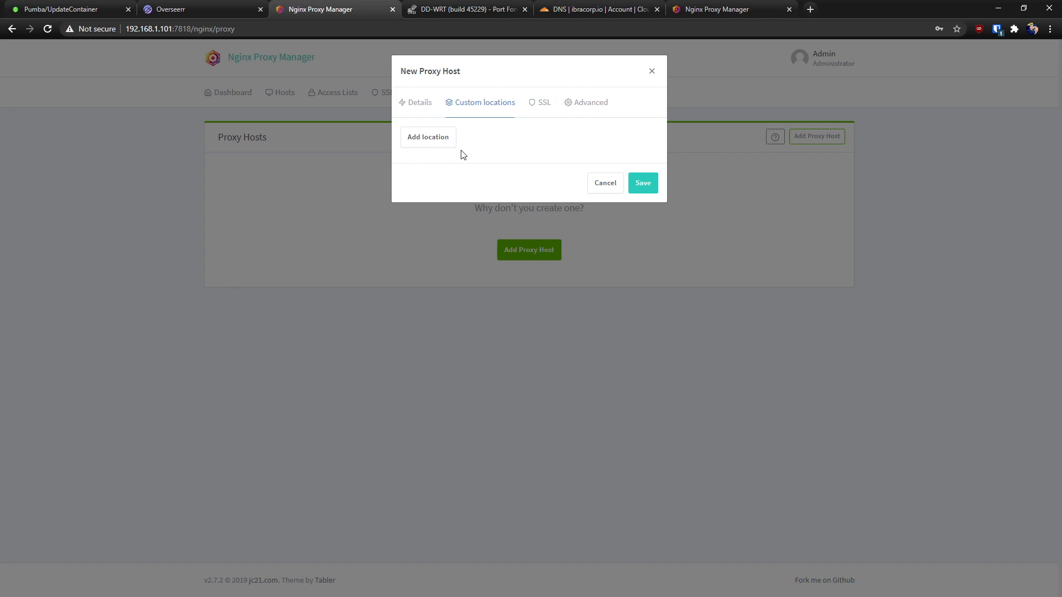
pyautogui.click(437, 141)
pyautogui.click(466, 196)
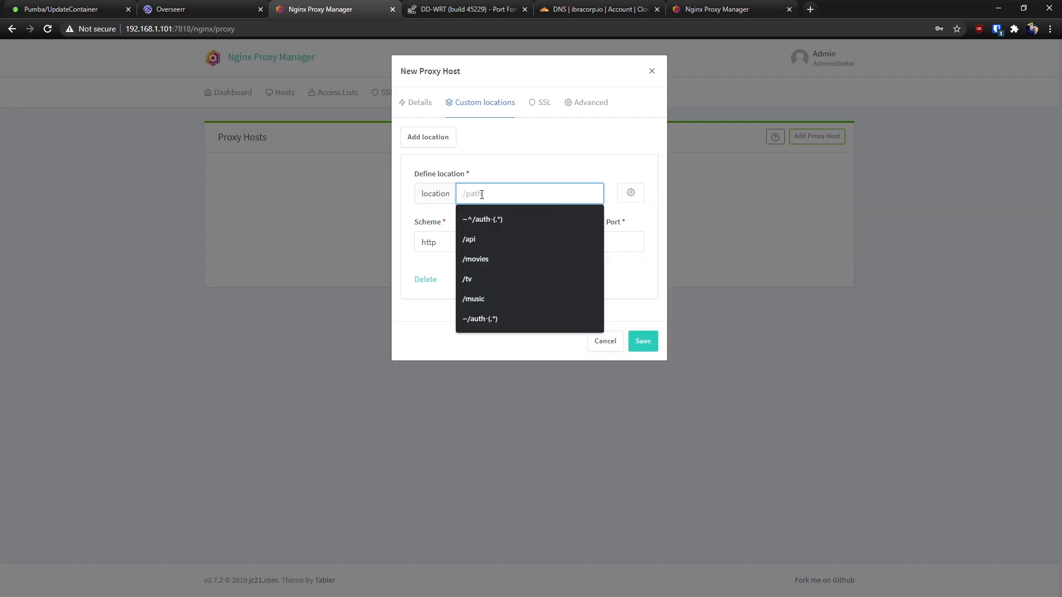
pyautogui.click(496, 217)
pyautogui.moveTo(505, 199); pyautogui.dragTo(454, 198)
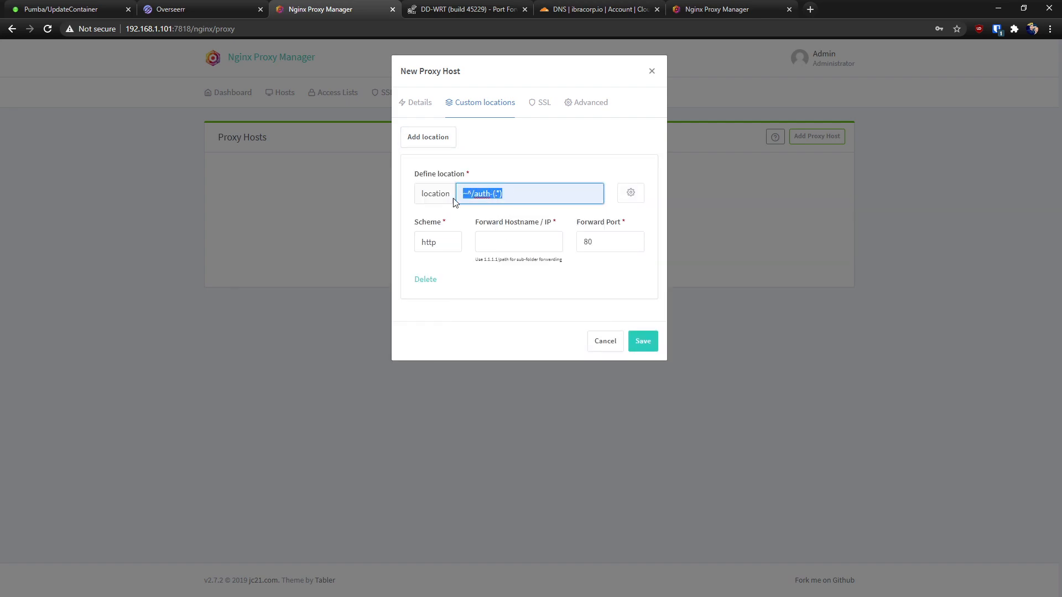
pyautogui.click(465, 218)
pyautogui.click(483, 244)
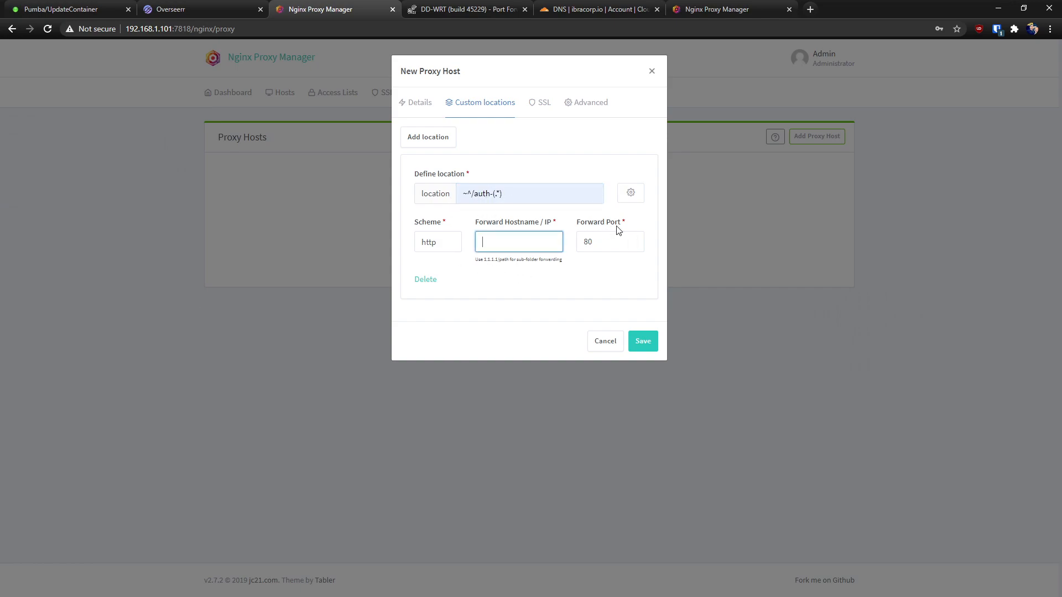
pyautogui.write('192.168.011')
pyautogui.click(609, 245)
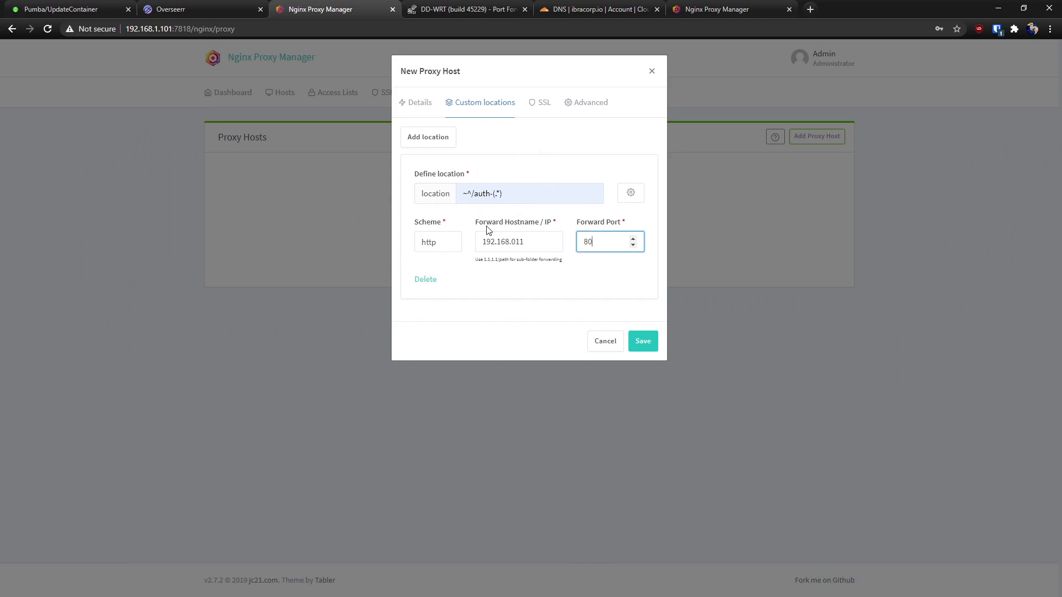
pyautogui.click(432, 282)
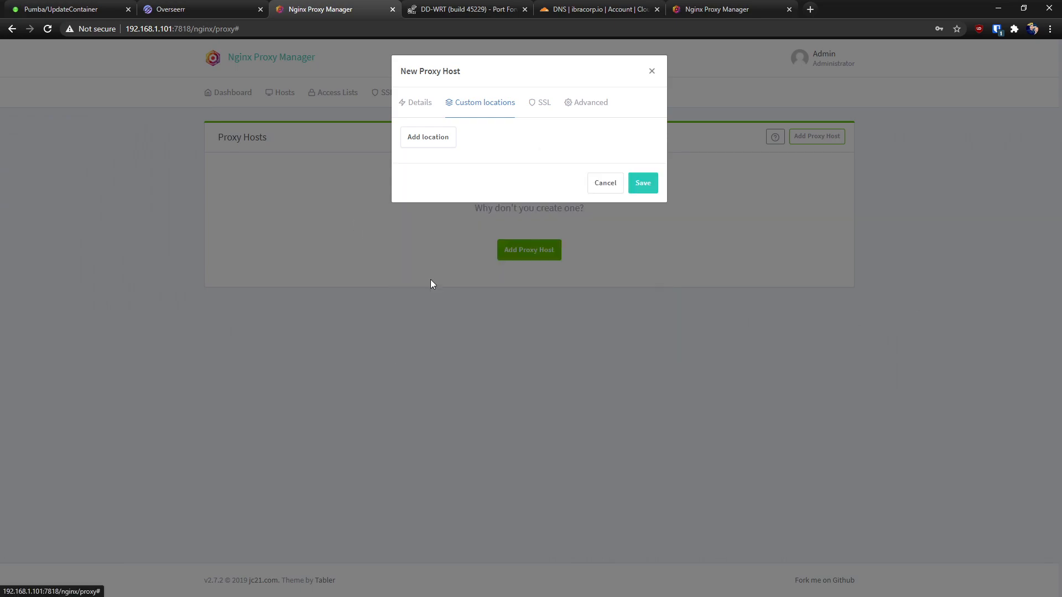
# Step: Request a new SSL certificate for the proxy host and enable Force SSL, HTTP/2 Support, HSTS and HSTS Subdomains
pyautogui.click(541, 103)
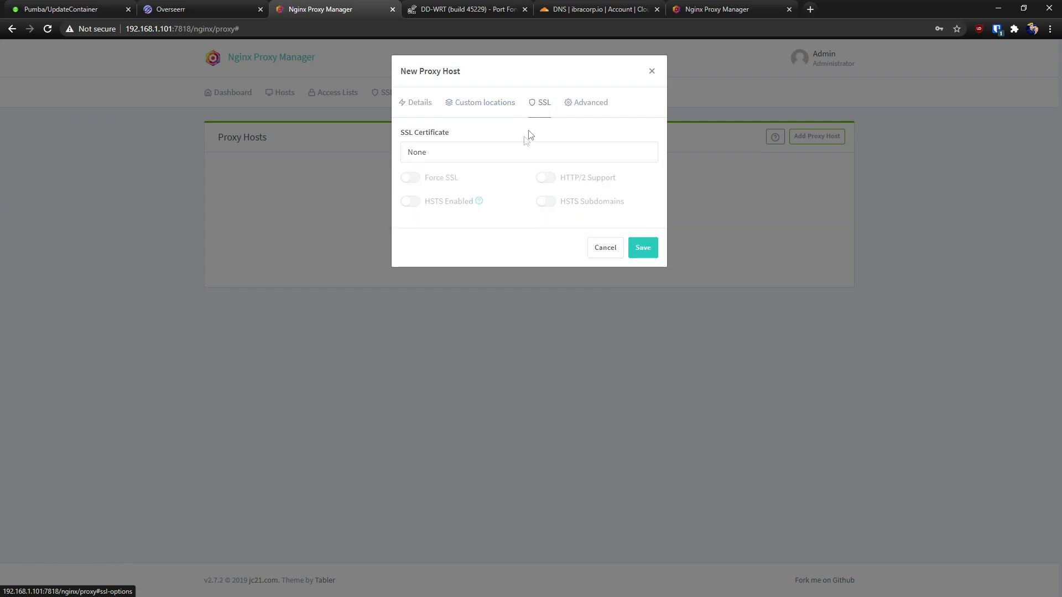
pyautogui.click(473, 163)
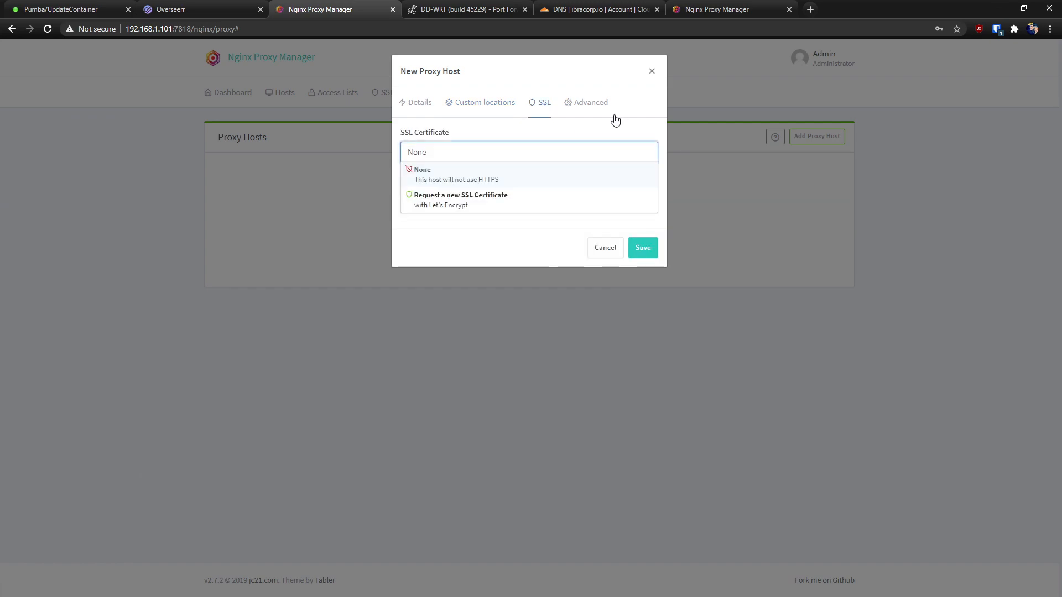
pyautogui.click(467, 200)
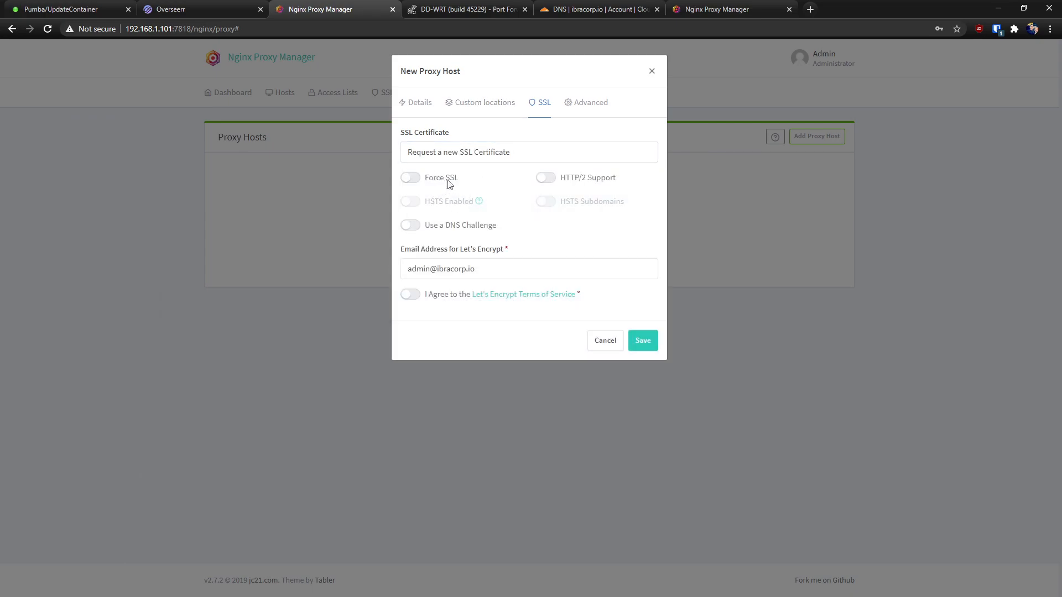
pyautogui.click(415, 182)
pyautogui.click(545, 178)
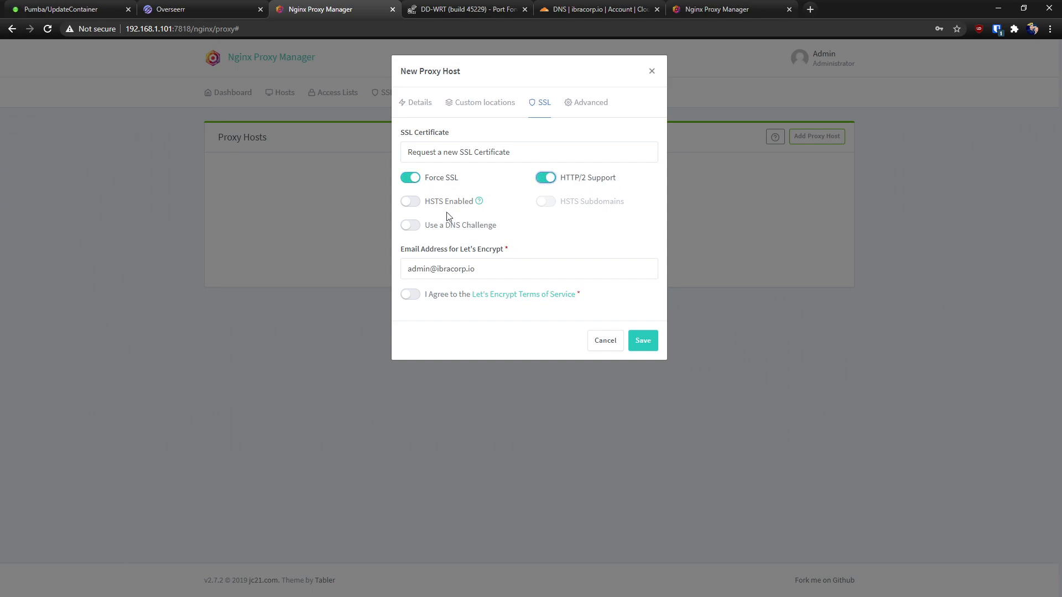
pyautogui.click(416, 204)
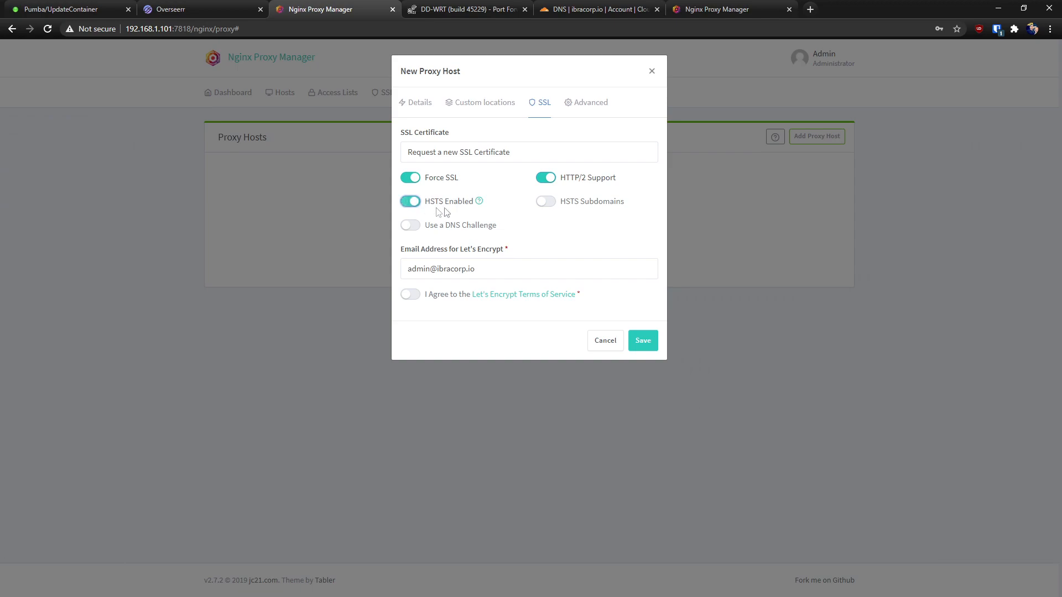
pyautogui.click(536, 205)
# Step: Agree to the Let's Encrypt Terms of Service, save the proxy host and open overseer.ibracorp.io from its entry
pyautogui.click(520, 268)
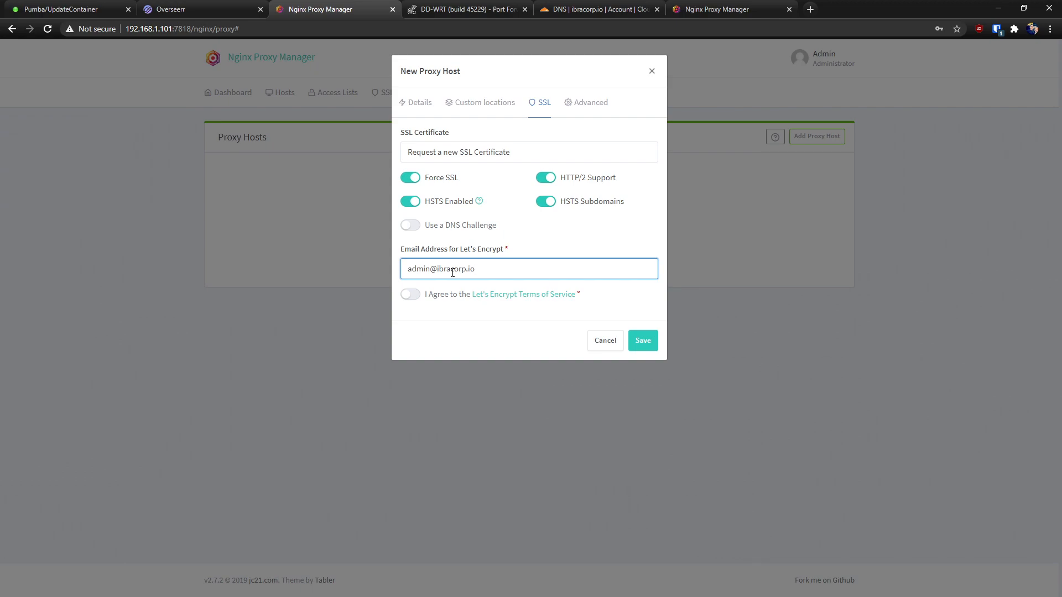
pyautogui.click(410, 294)
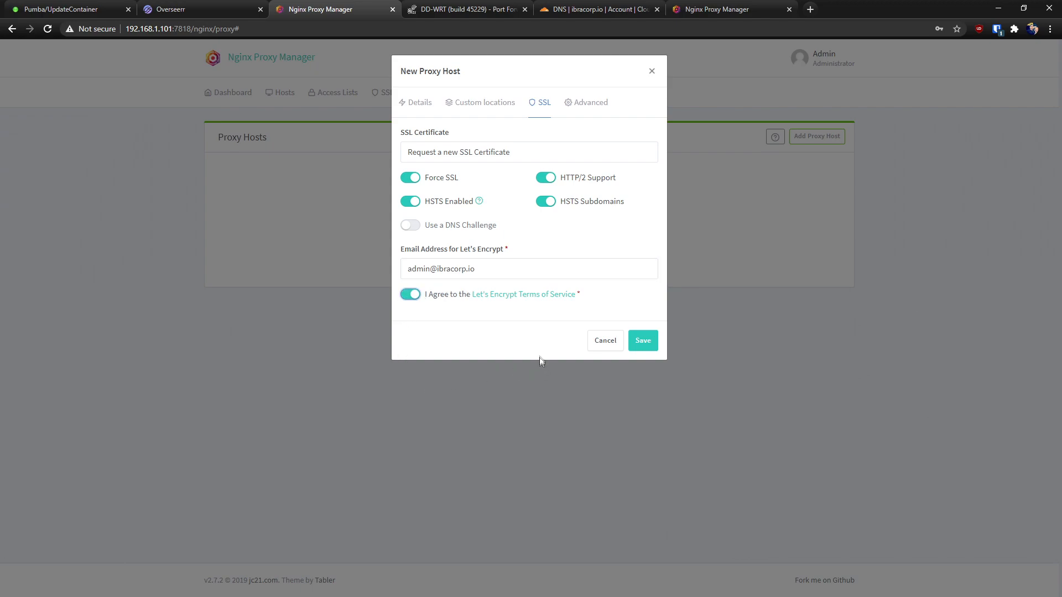
pyautogui.click(641, 350)
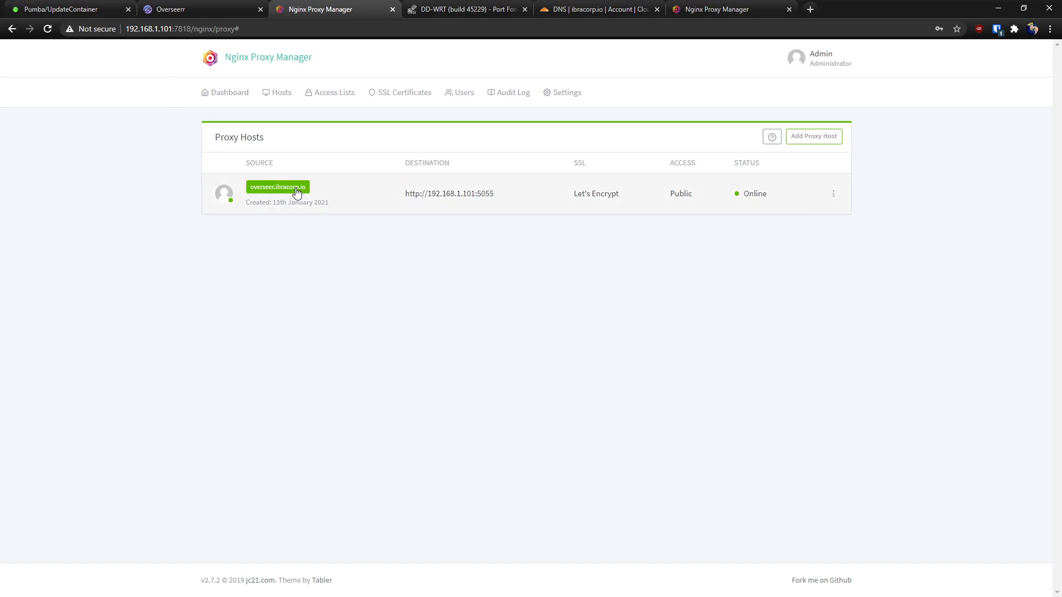
pyautogui.click(263, 187)
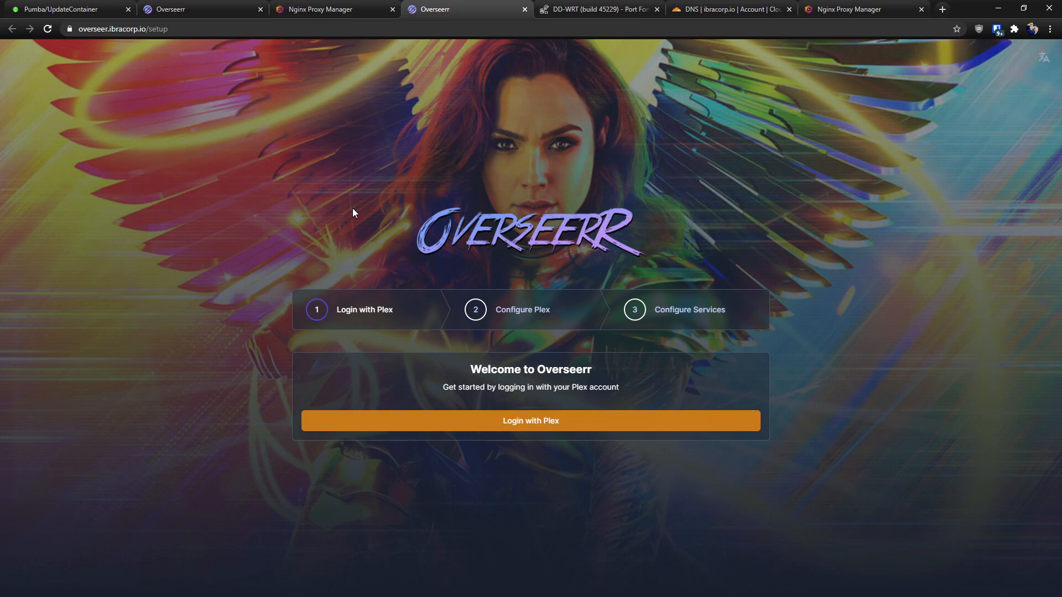
# Step: Return to Nginx Proxy Manager and read the explanation of what an access list is
pyautogui.click(332, 9)
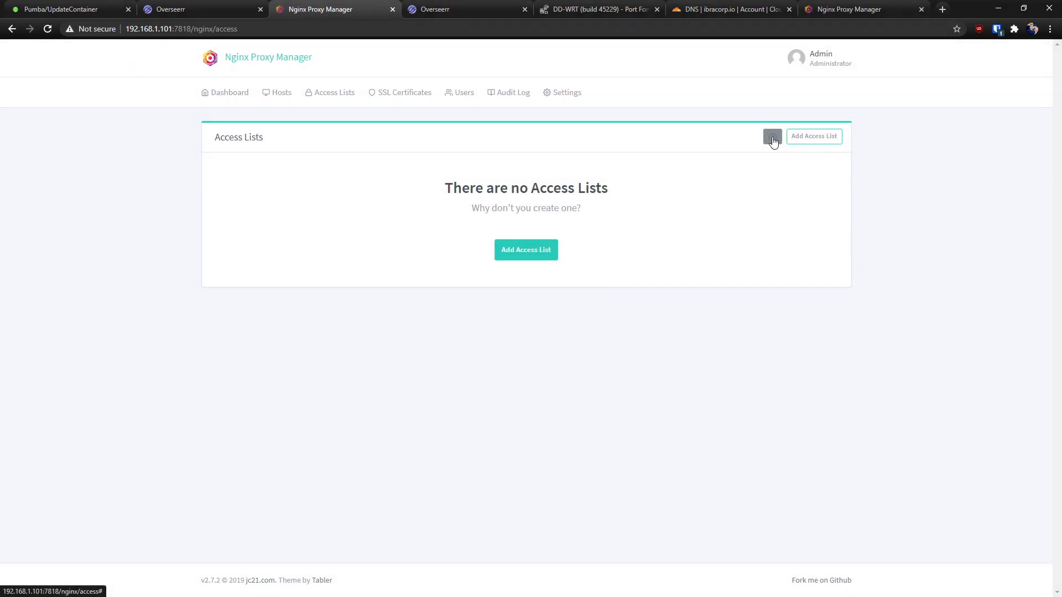
pyautogui.click(772, 138)
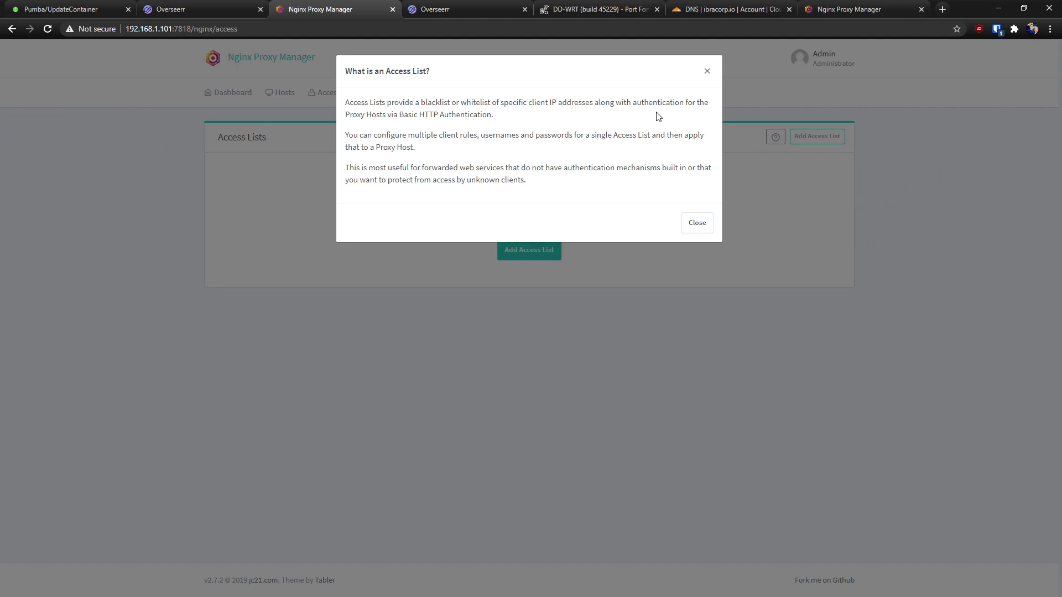
pyautogui.click(707, 71)
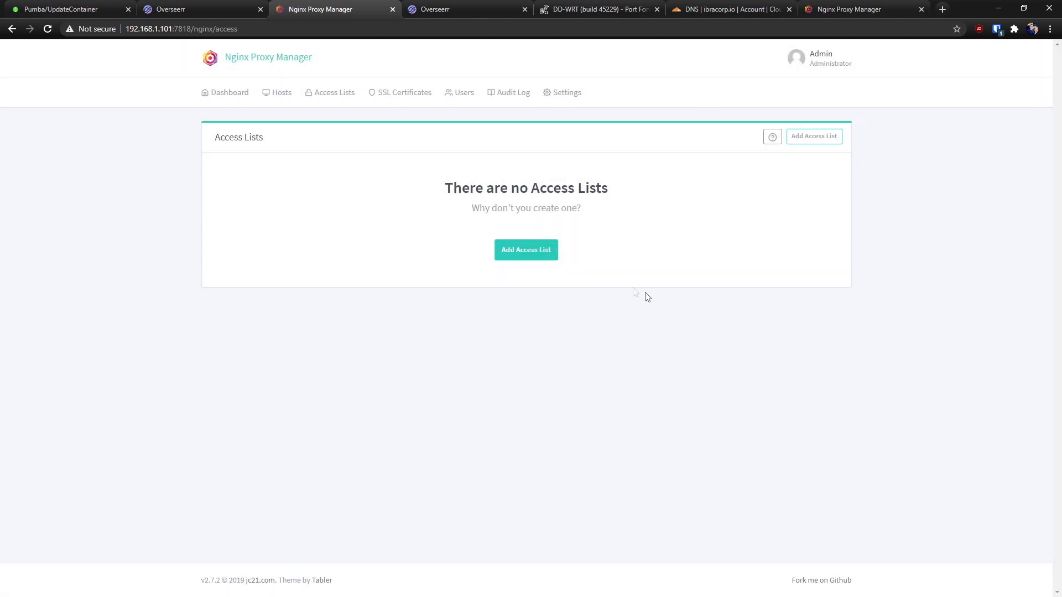
# Step: View the SSL certificates, check the options for adding one, and open the custom certificate form
pyautogui.click(419, 96)
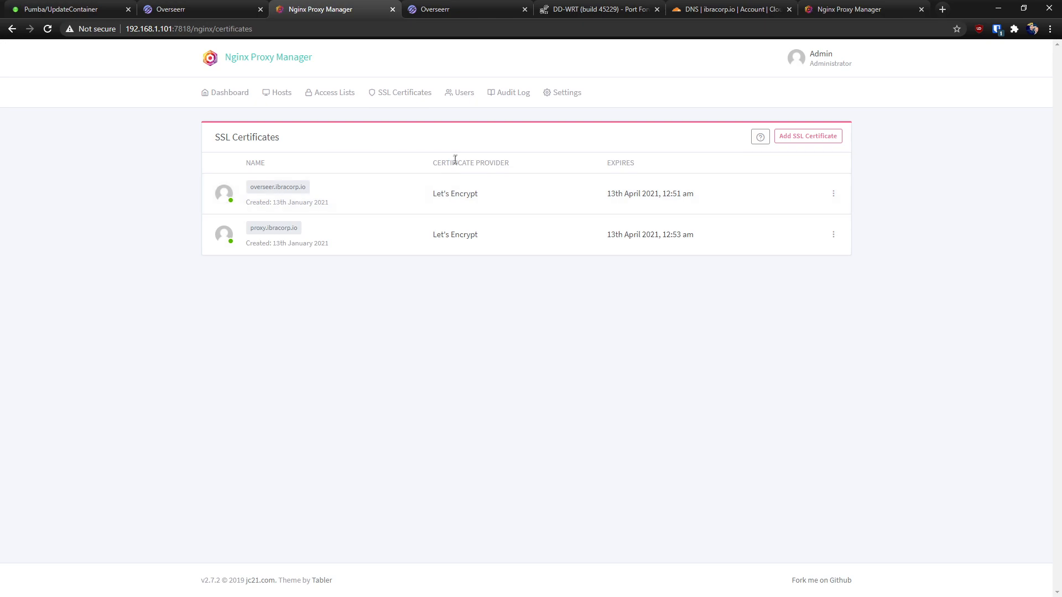
pyautogui.click(808, 137)
pyautogui.click(797, 159)
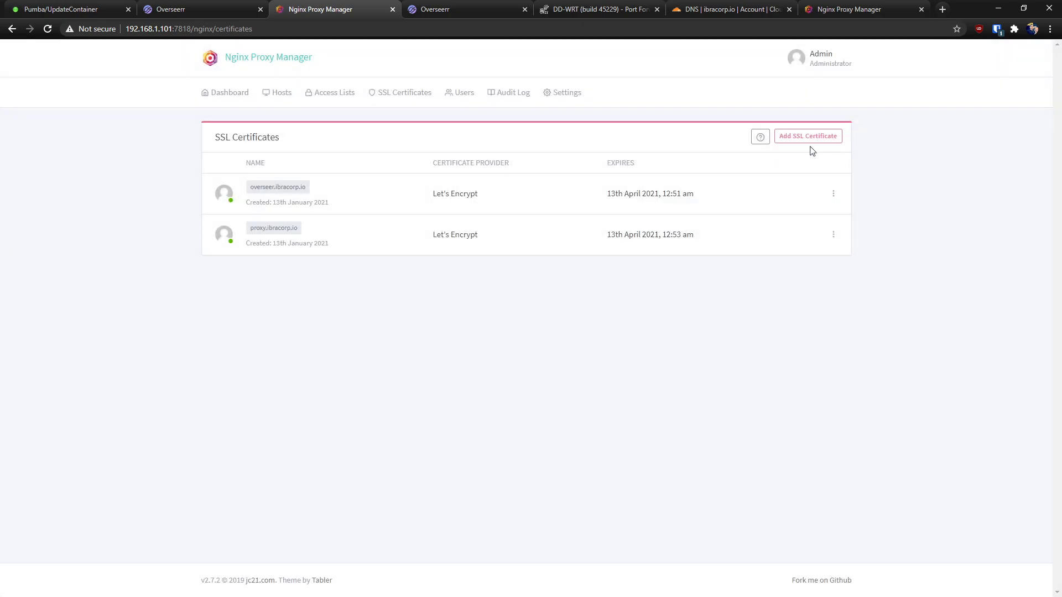
pyautogui.click(809, 139)
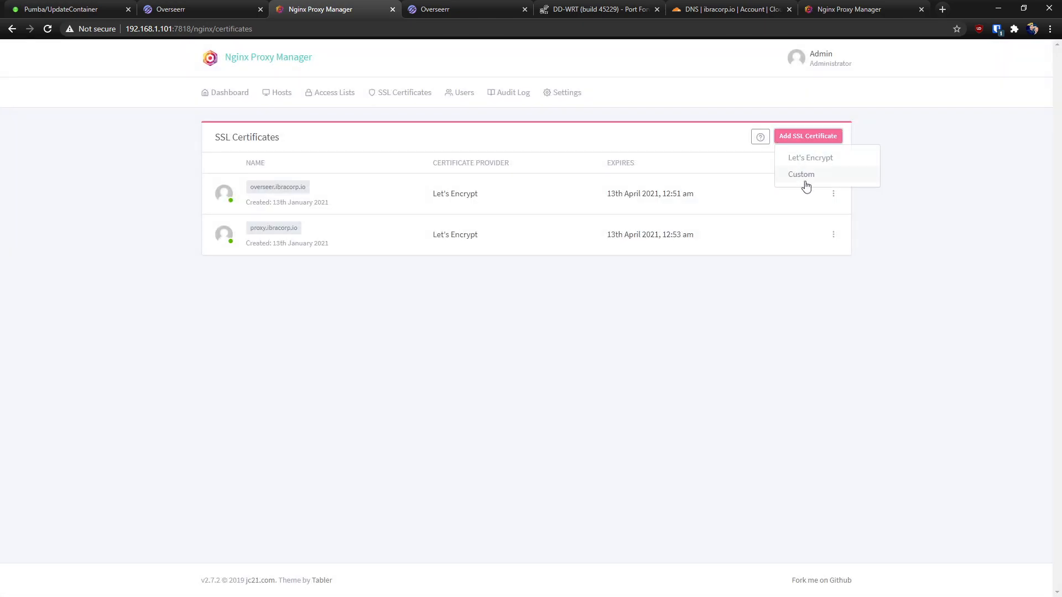
pyautogui.click(799, 173)
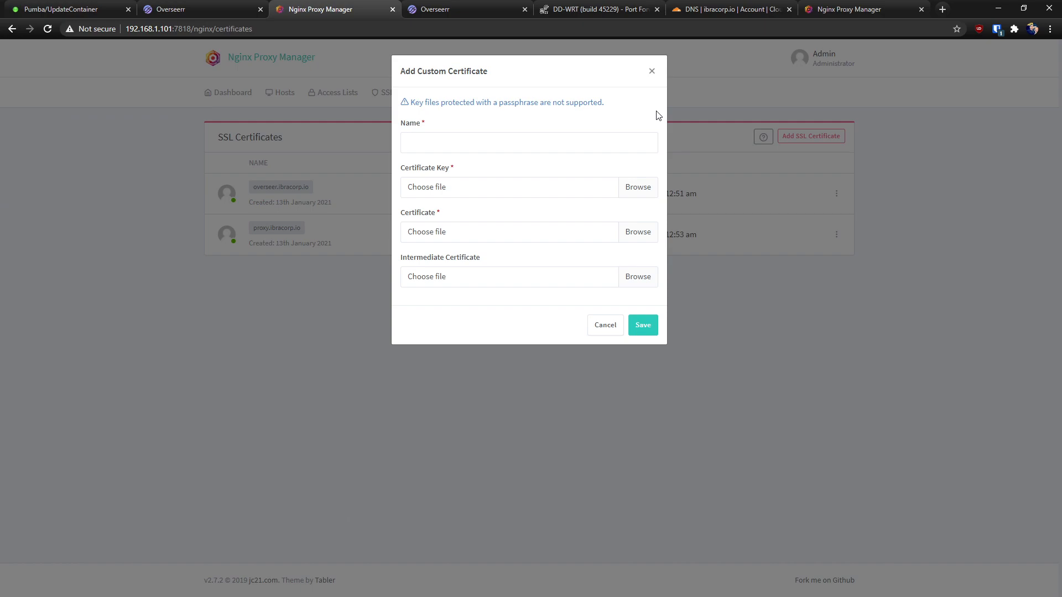
# Step: Review the user list and audit log, including the details of the Created Proxy Host event for proxy.ibracorp.io
pyautogui.click(463, 94)
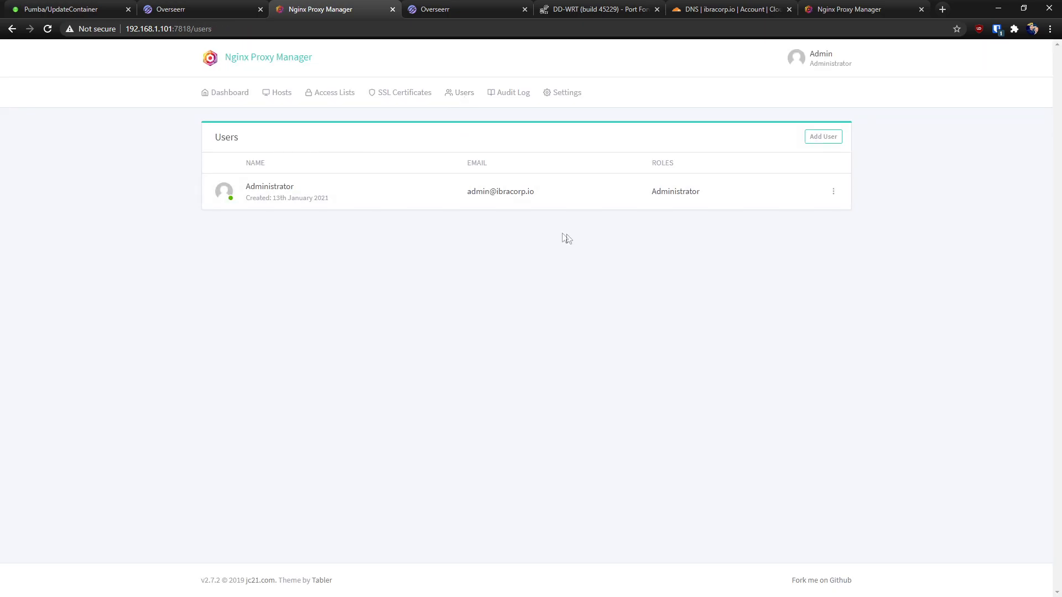
pyautogui.click(513, 94)
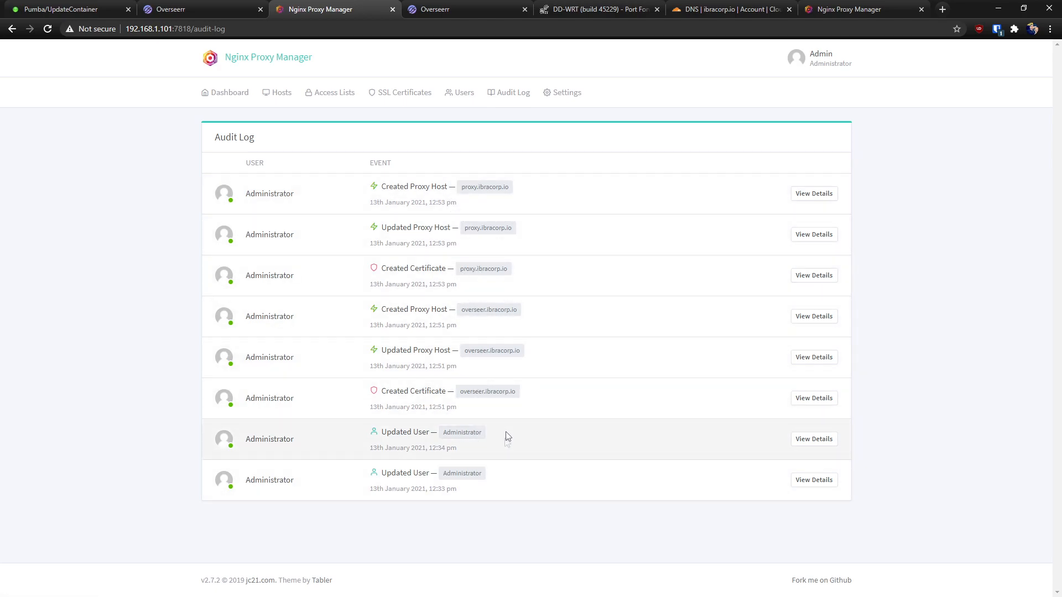
pyautogui.click(833, 192)
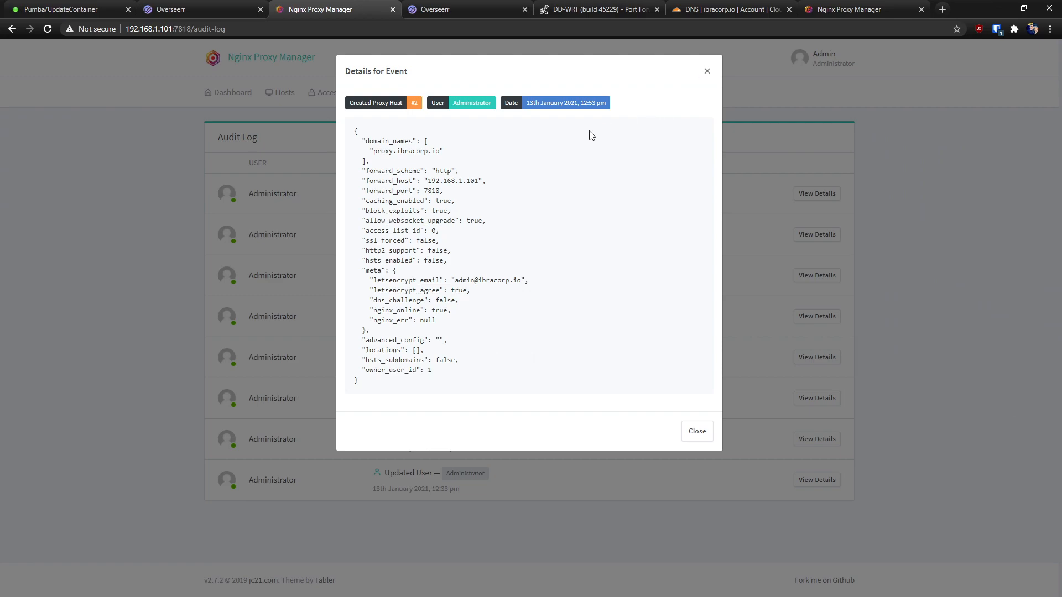
pyautogui.moveTo(355, 132); pyautogui.dragTo(423, 382)
pyautogui.click(424, 382)
pyautogui.click(708, 72)
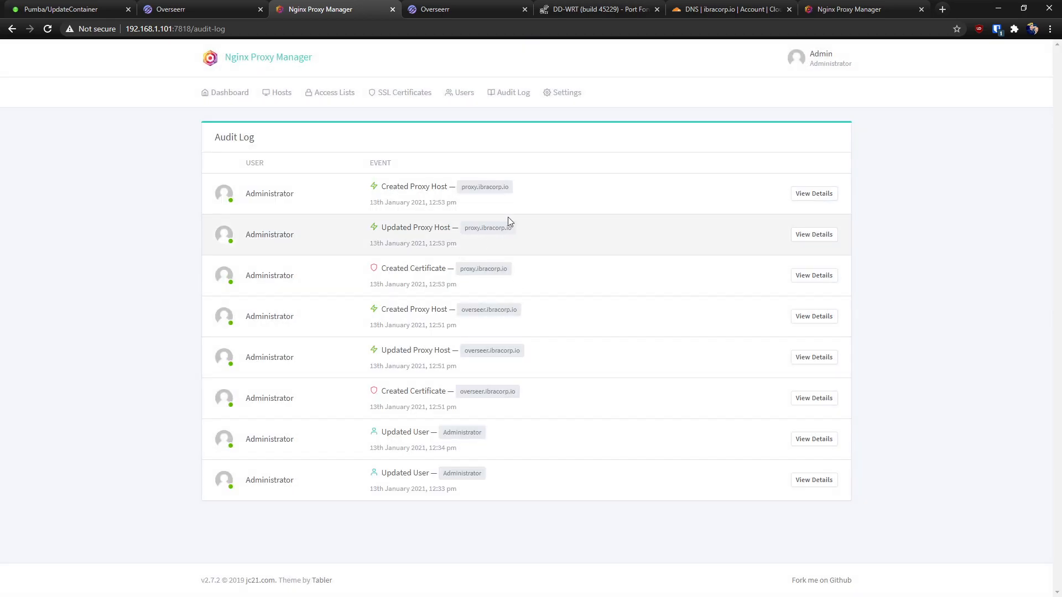
# Step: Look through the Default Site options for unknown hosts in the settings and leave without saving
pyautogui.click(570, 98)
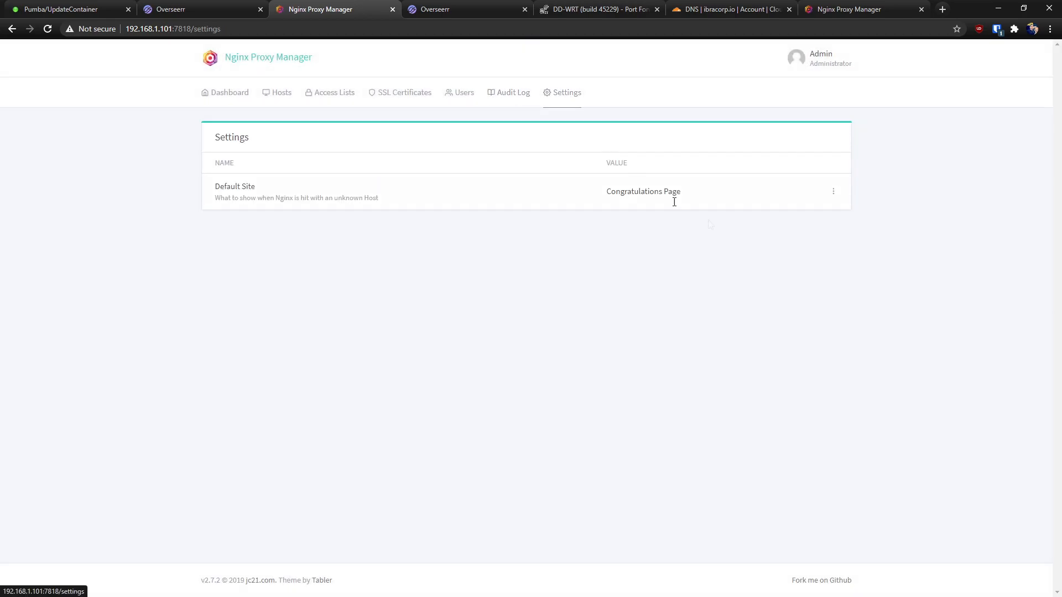
pyautogui.click(833, 192)
pyautogui.click(766, 209)
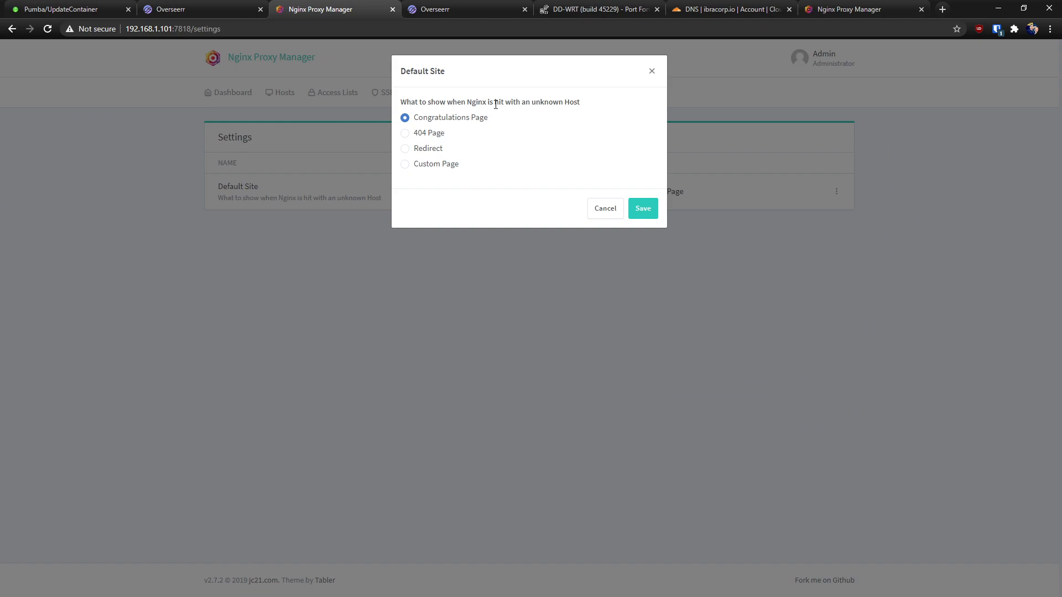
pyautogui.click(603, 210)
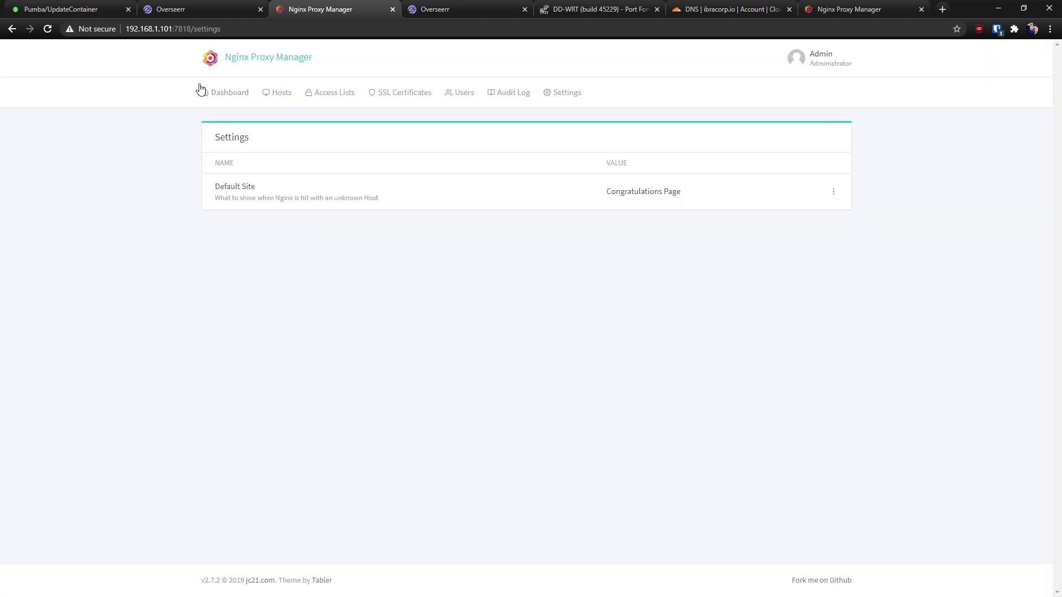
# Step: From the dashboard, open the redirection hosts, read what a redirection host is, and return
pyautogui.click(247, 92)
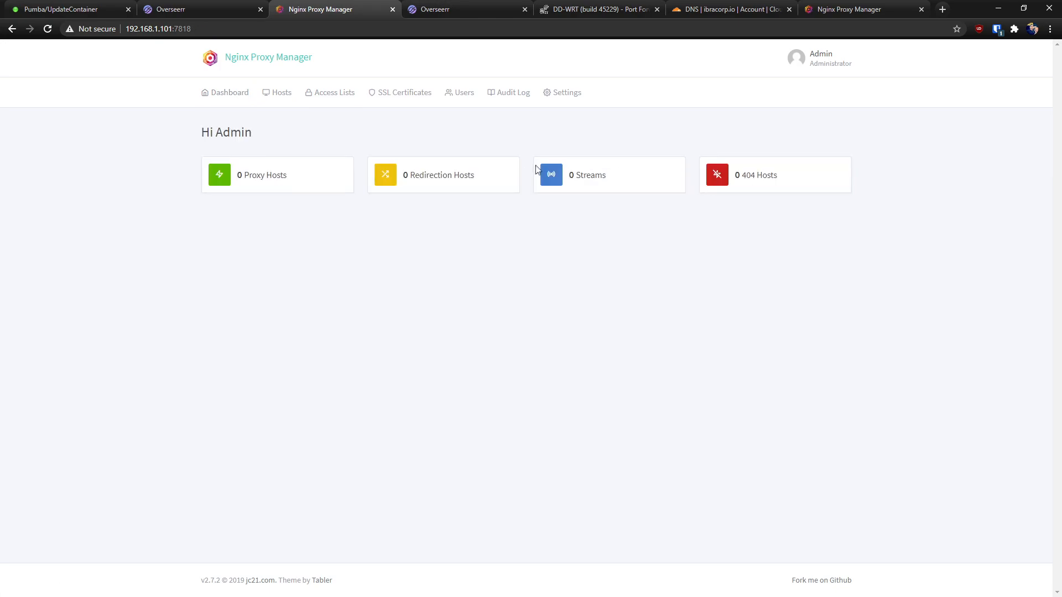
pyautogui.click(442, 176)
pyautogui.click(757, 137)
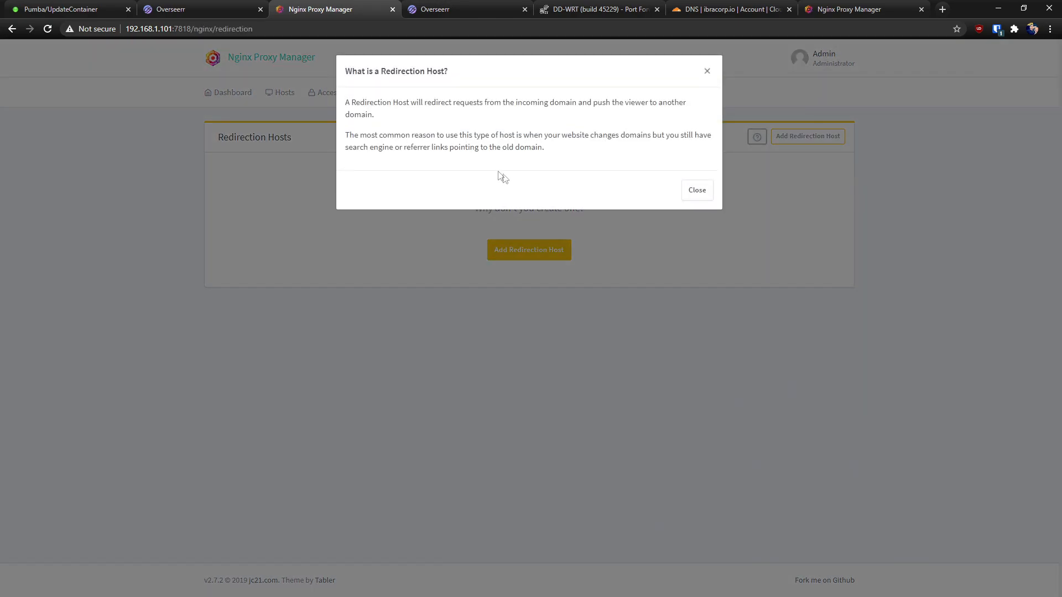
pyautogui.click(707, 193)
pyautogui.hotkey('alt', 'Left')
# Step: Open the streams page, read the explanation of what a stream is, and return to the dashboard
pyautogui.click(588, 176)
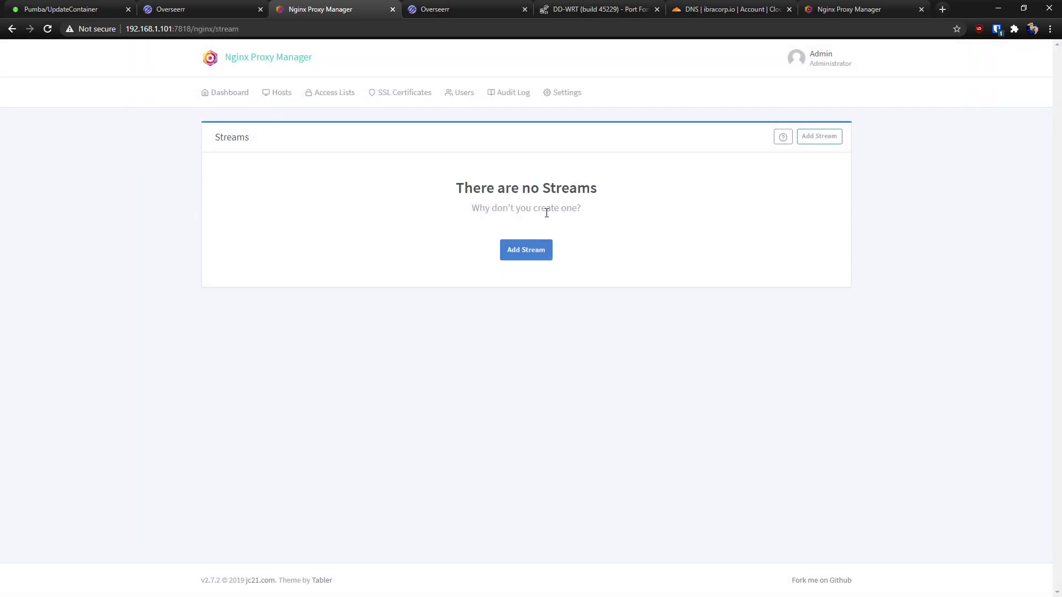
pyautogui.click(783, 137)
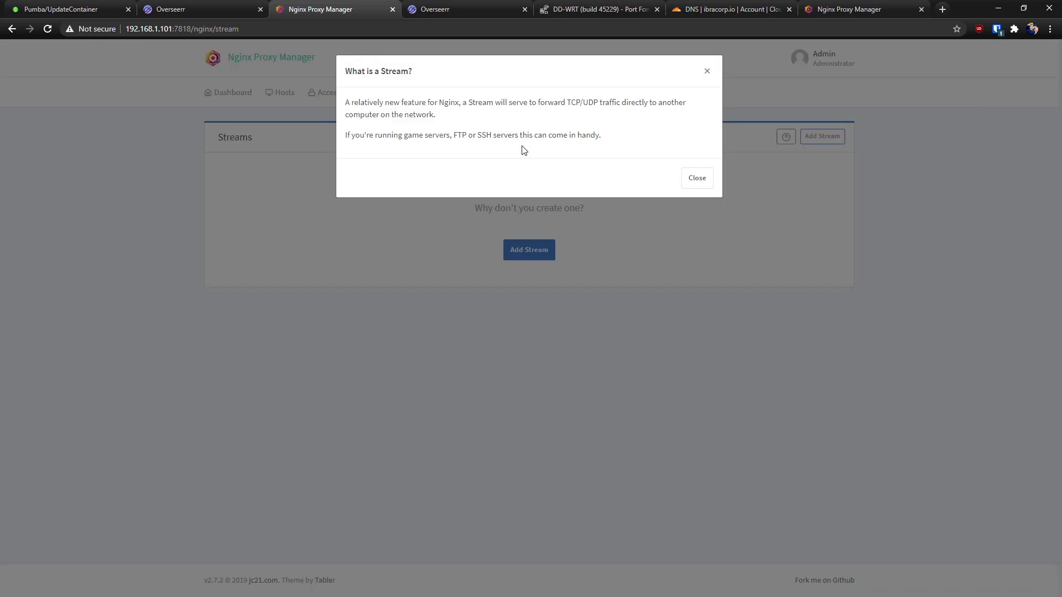
pyautogui.click(691, 180)
pyautogui.hotkey('alt', 'Left')
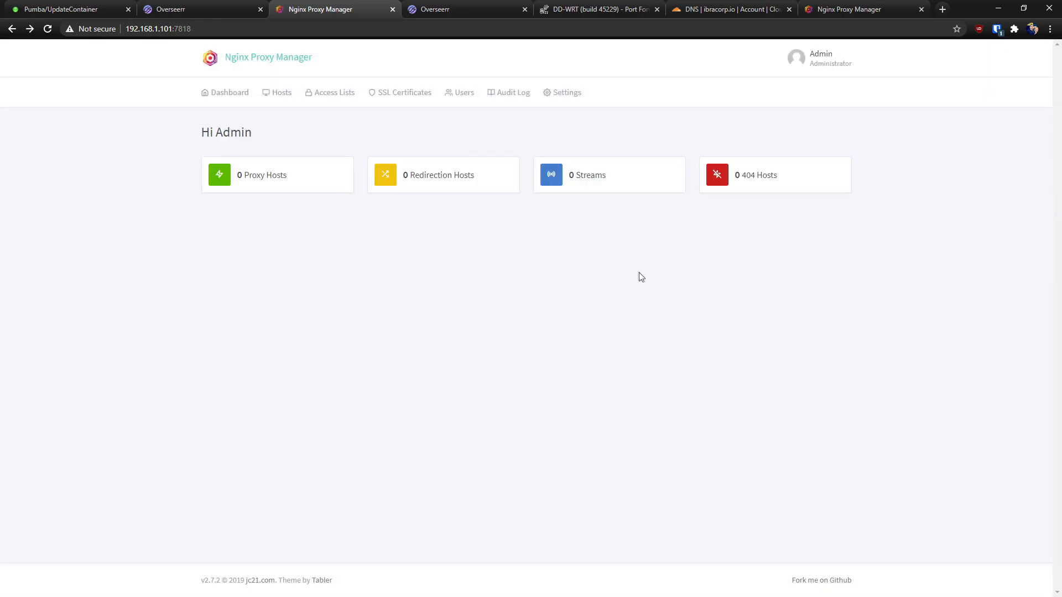
# Step: Open the 404 hosts page and read the explanation of what a 404 host is
pyautogui.click(754, 178)
pyautogui.click(775, 139)
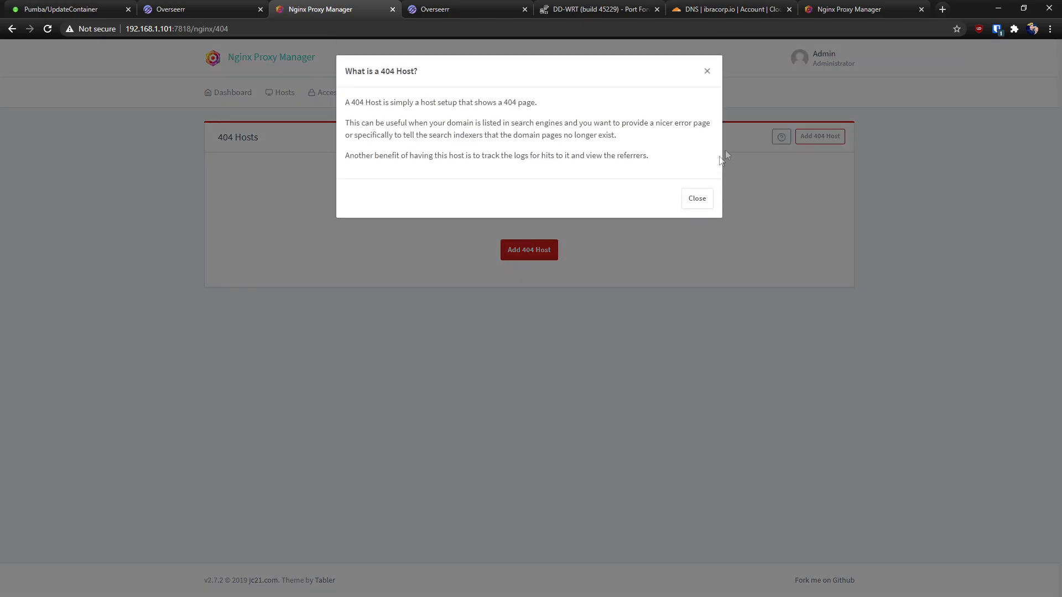
pyautogui.click(707, 71)
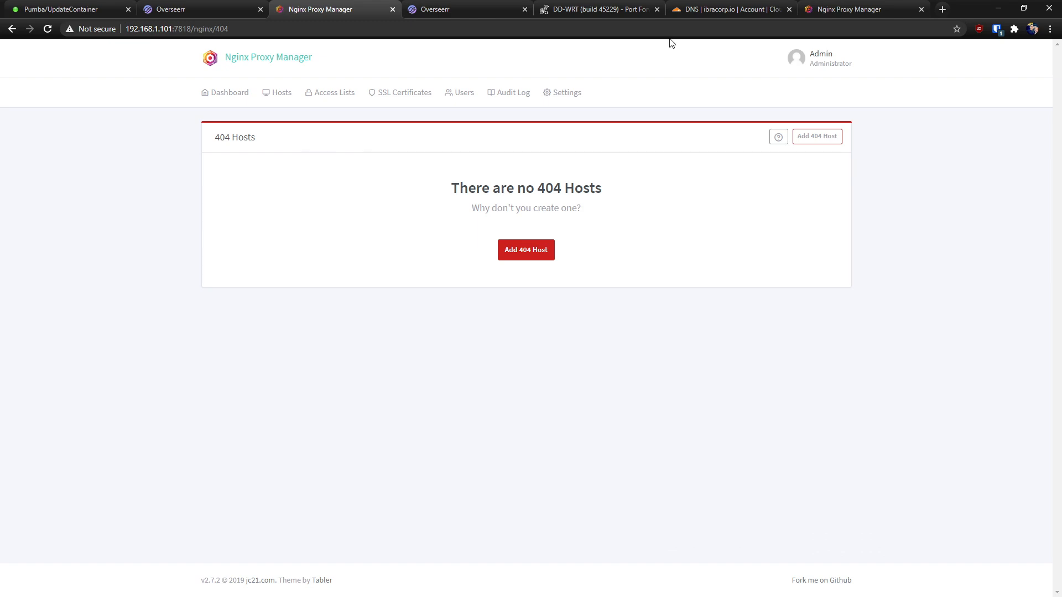
# Step: Switch to the Unraid web interface and open Community Applications
pyautogui.click(227, 4)
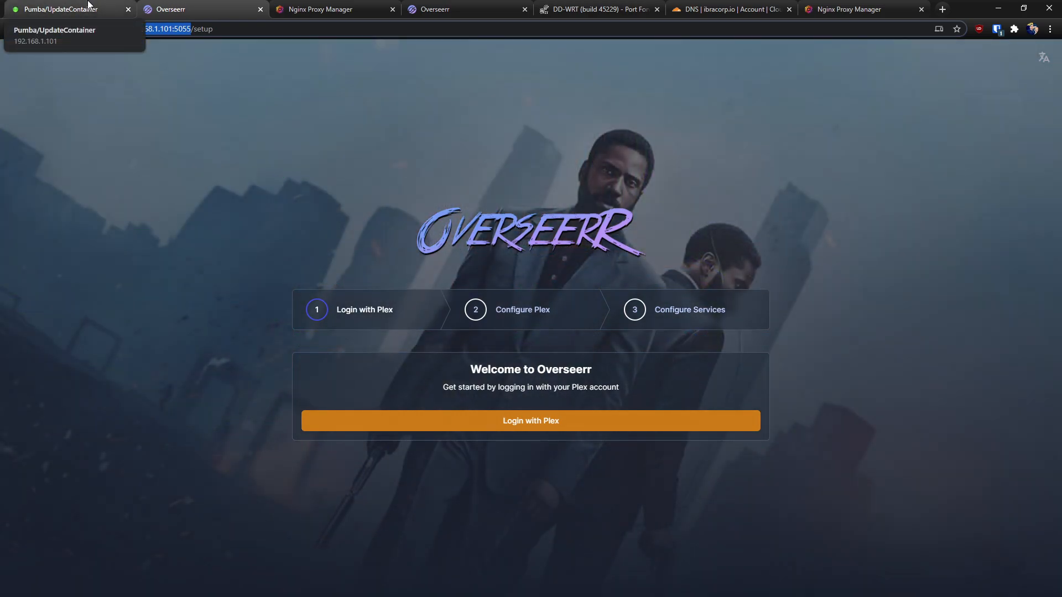
pyautogui.click(89, 5)
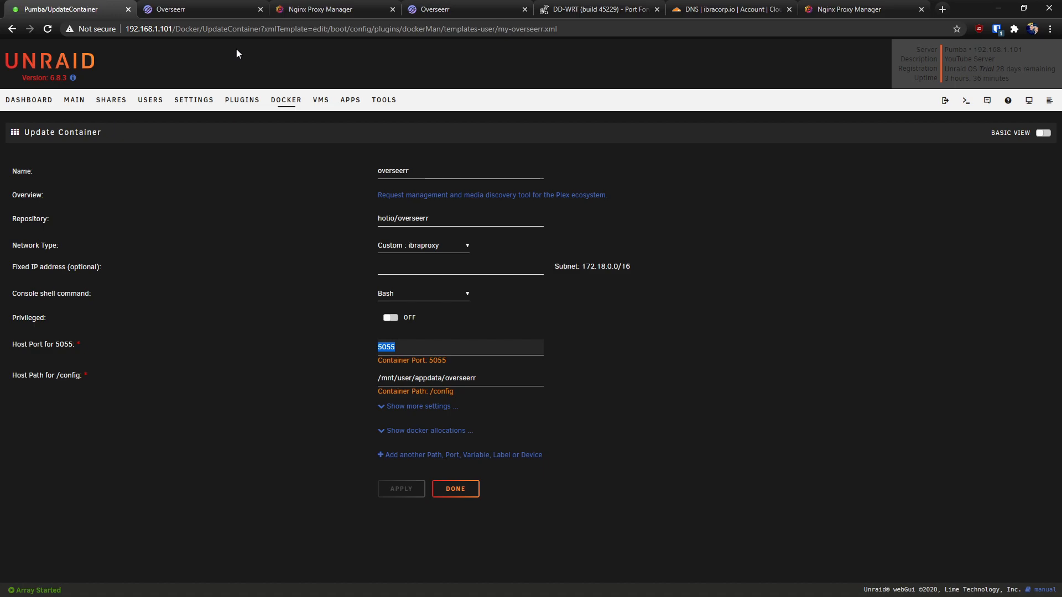
pyautogui.click(350, 100)
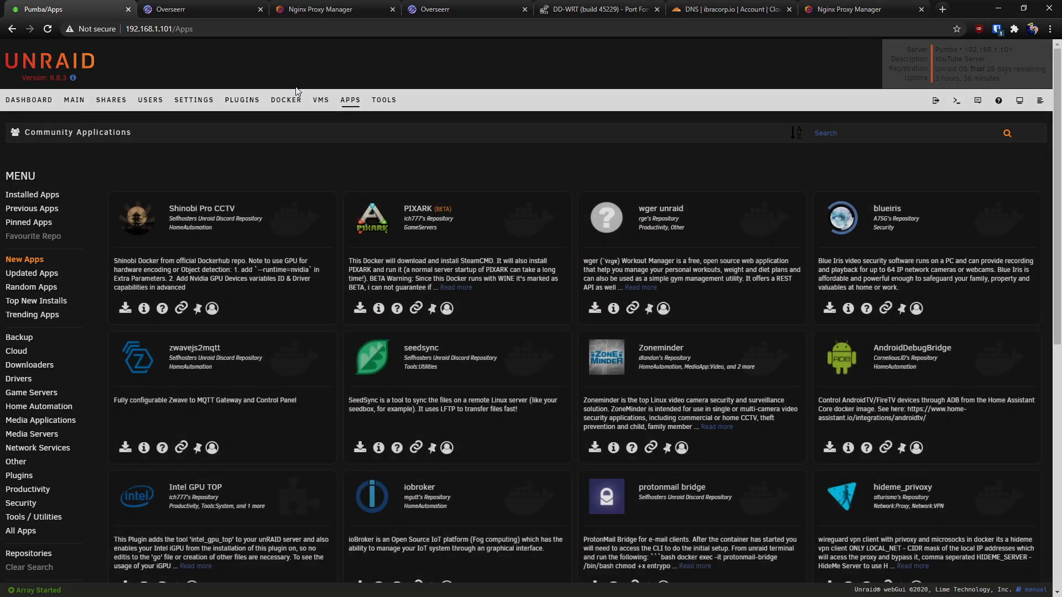